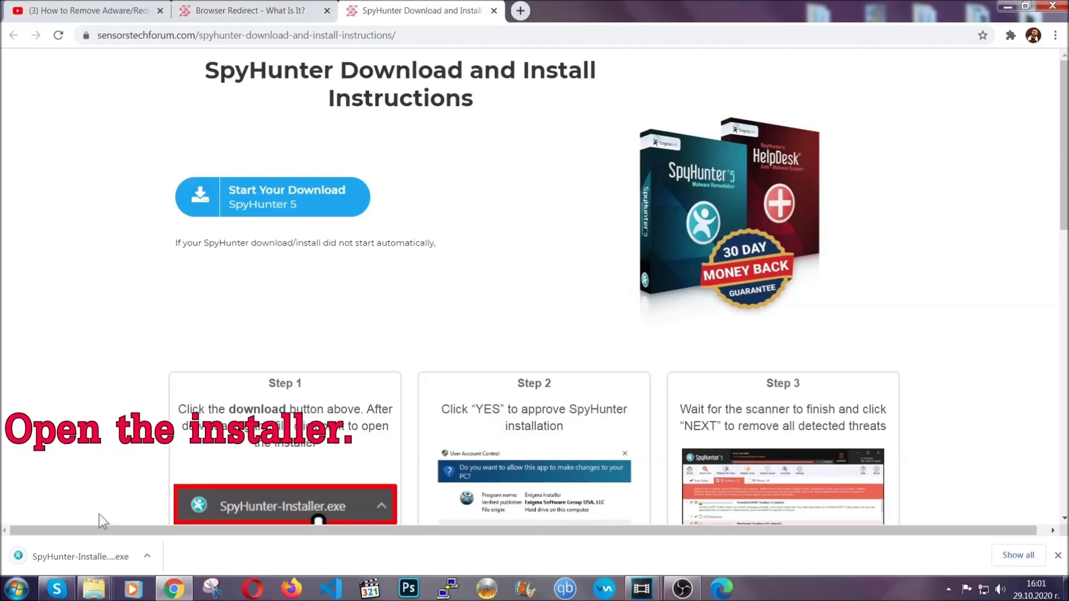
Launch the downloaded SpyHunter installer and set its language to English
click(67, 558)
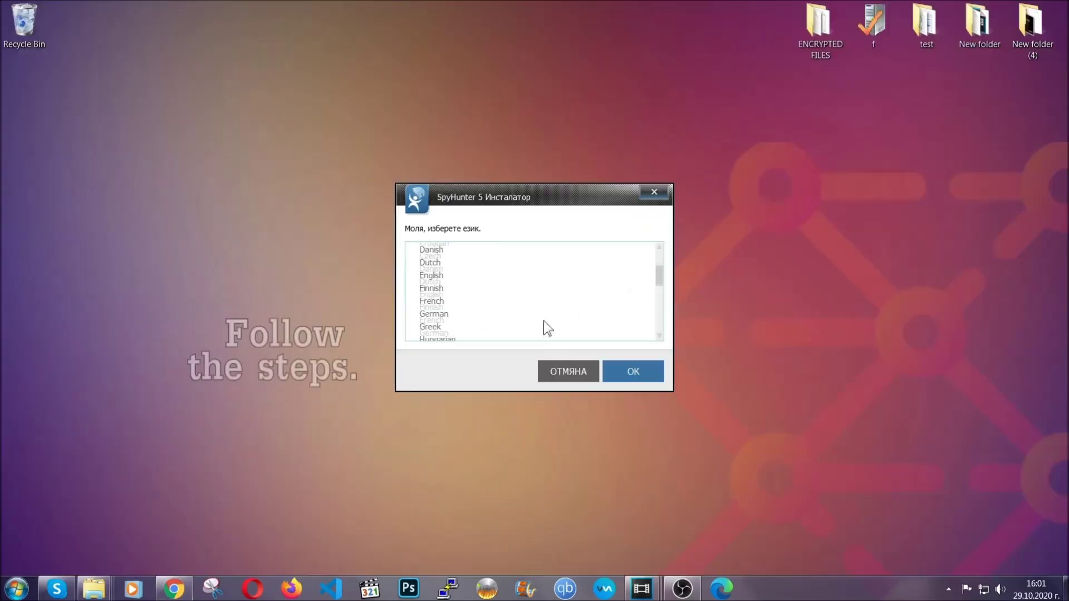
scroll(544, 319, down, 3)
scroll(549, 343, down, 2)
scroll(546, 336, up, 4)
click(446, 285)
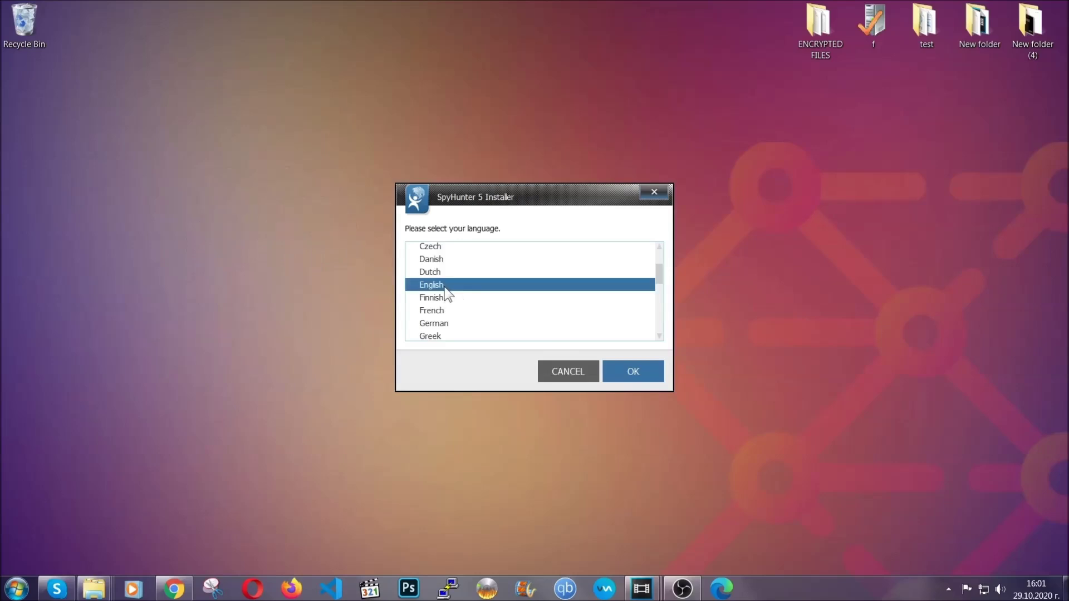
click(630, 374)
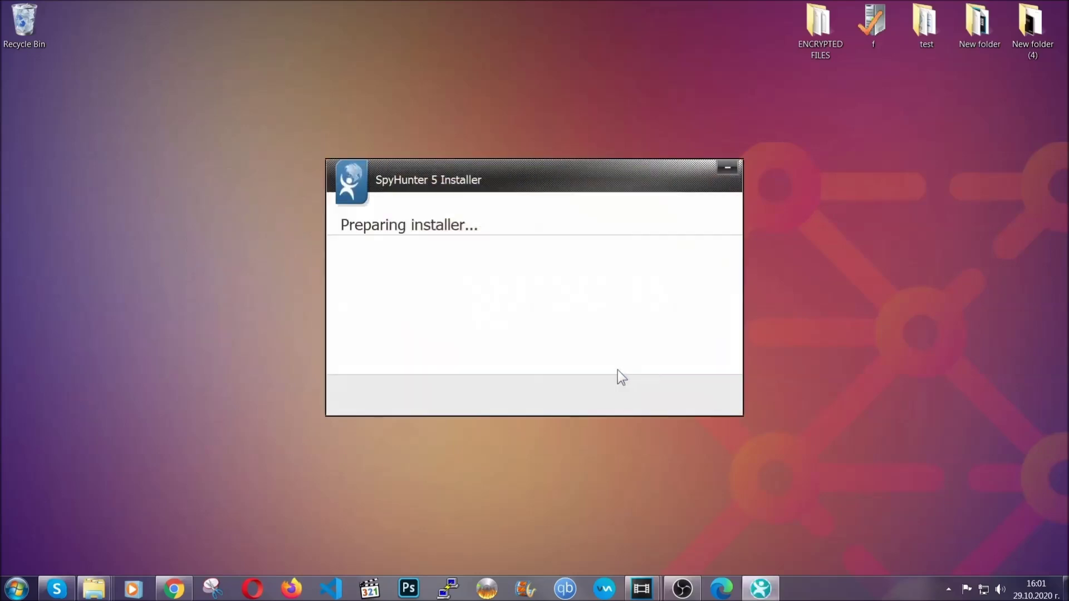
Proceed through the SpyHunter 5 setup and finish the installation
click(648, 387)
click(629, 362)
click(643, 388)
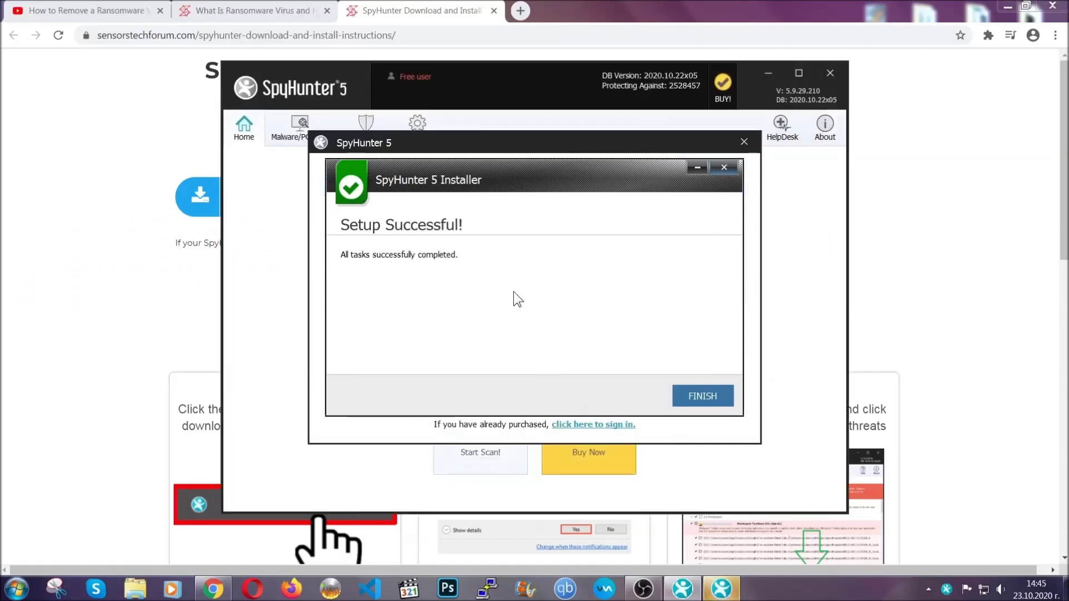
click(683, 398)
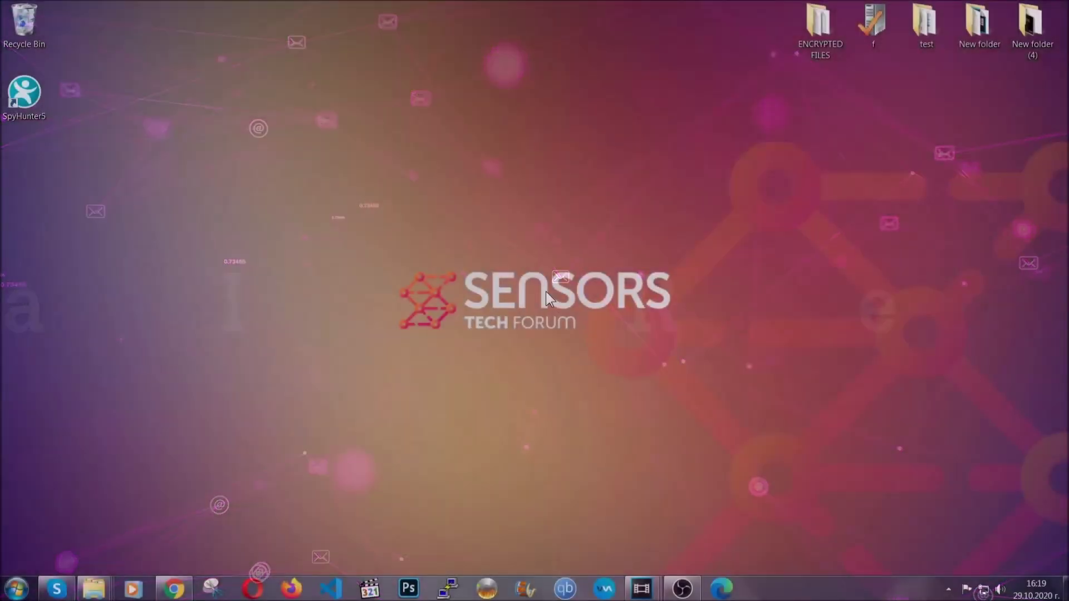
Open the Programs and Features list by running APPWIZ.CPL
key(super+r)
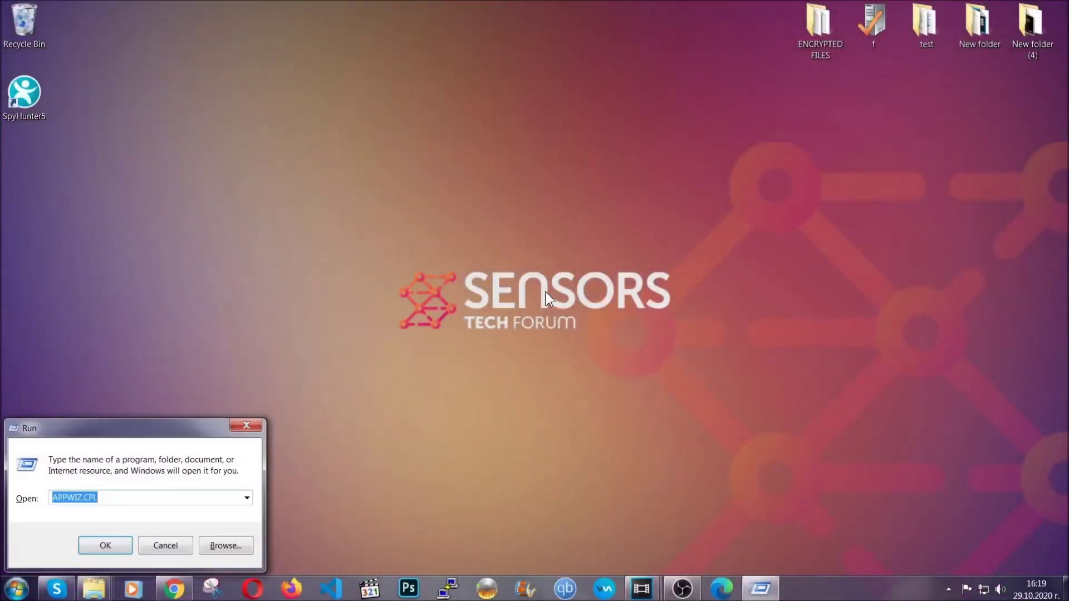
click(111, 499)
drag(111, 499, 21, 500)
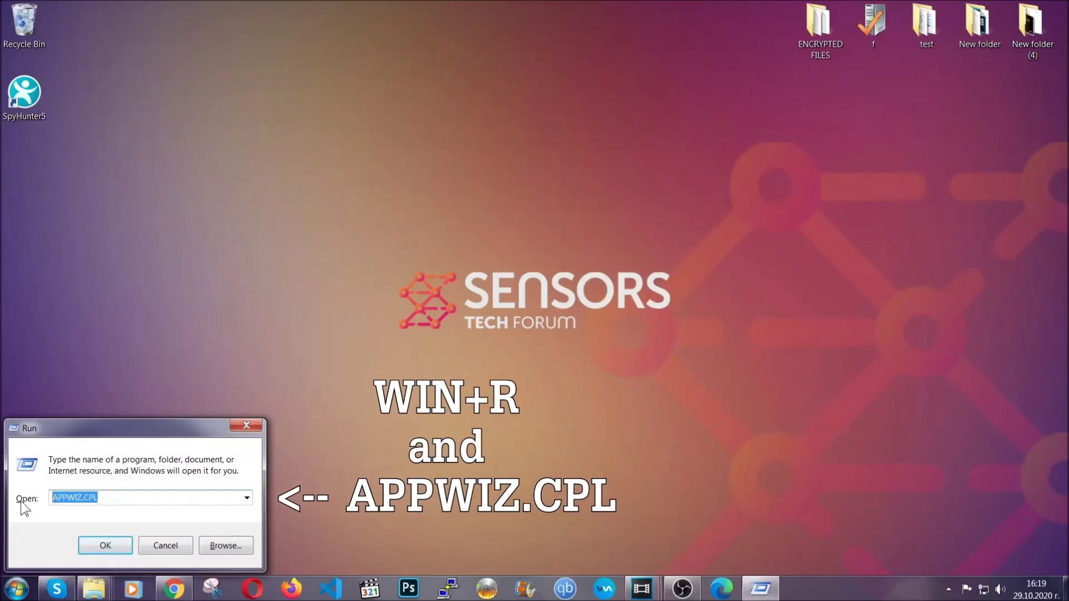
click(105, 541)
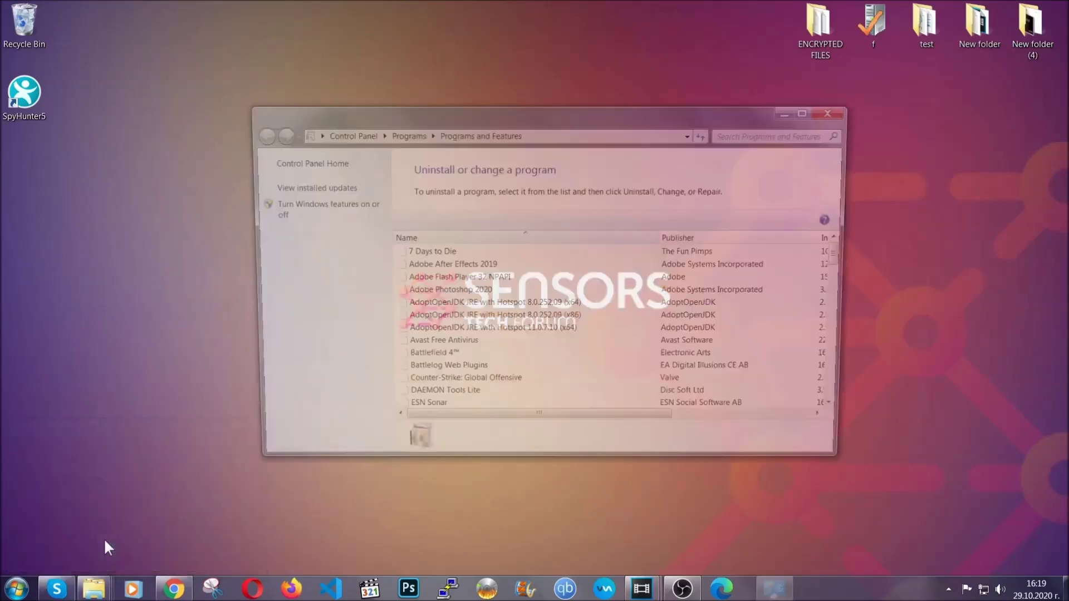
Uninstall SUSPICIOUS PROGRAM from the list of installed programs, accepting the uninstaller's dialogs
scroll(506, 285, down, 20)
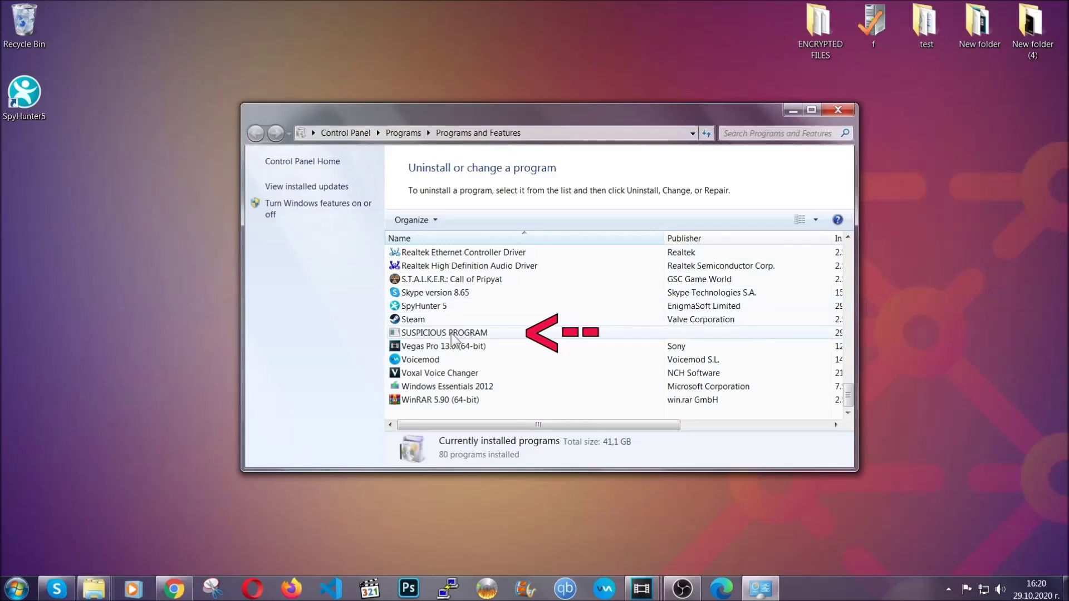
click(451, 334)
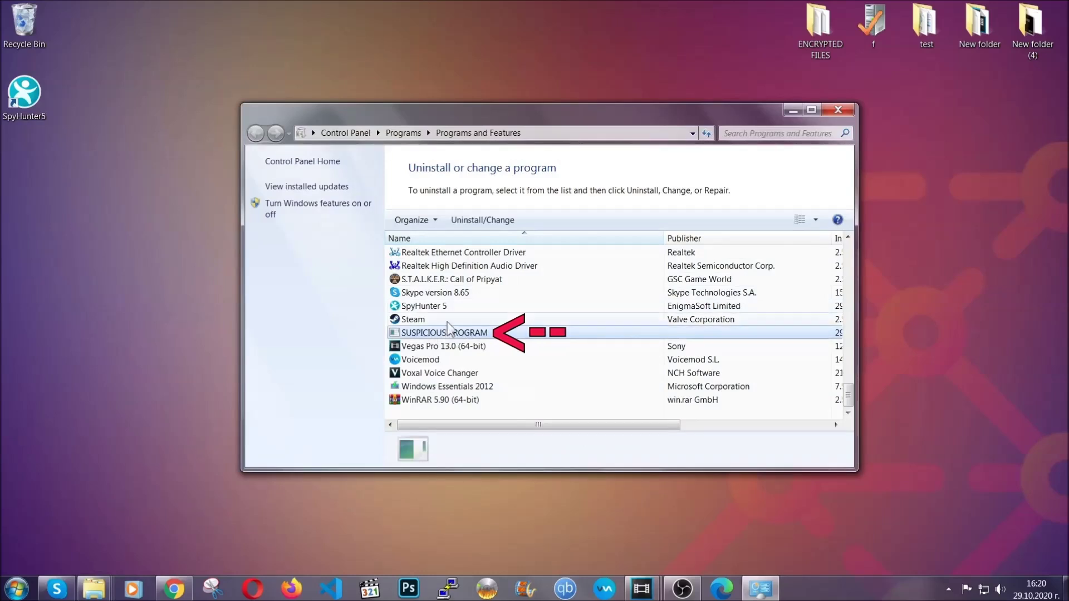
click(474, 220)
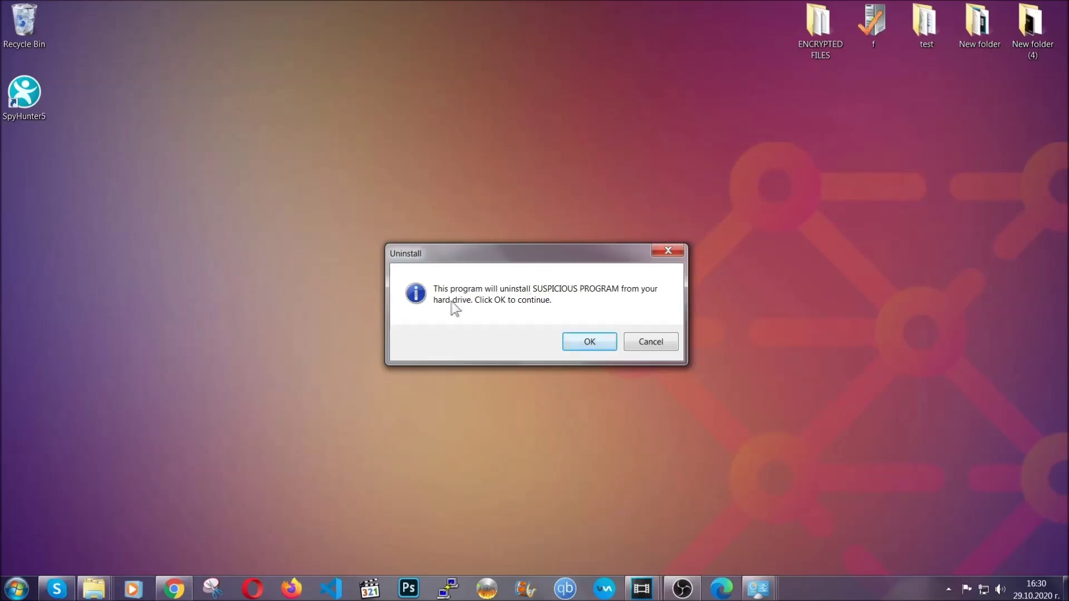
click(582, 342)
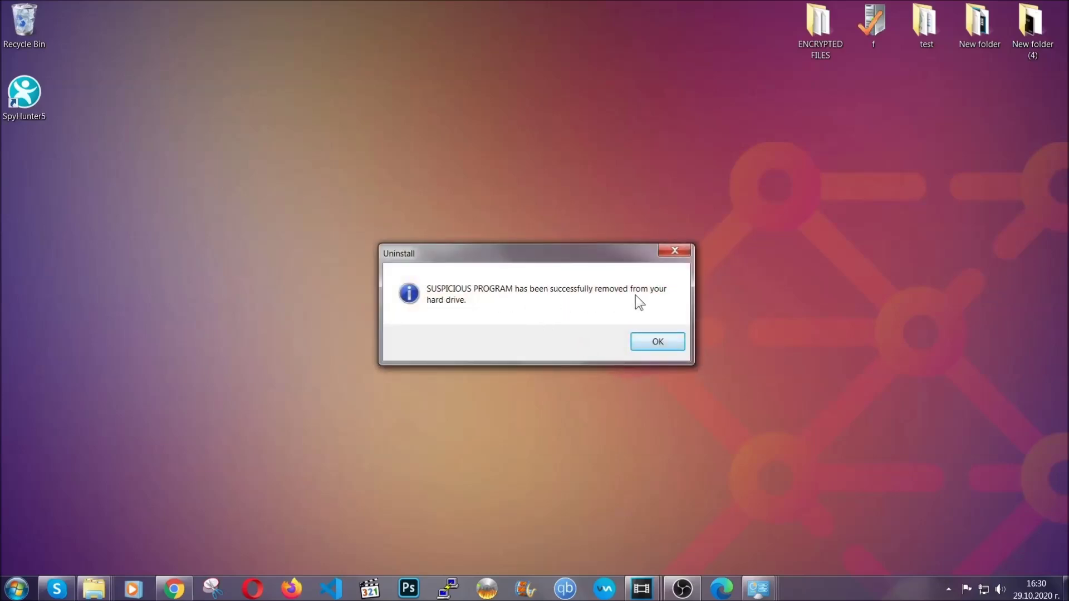
click(642, 338)
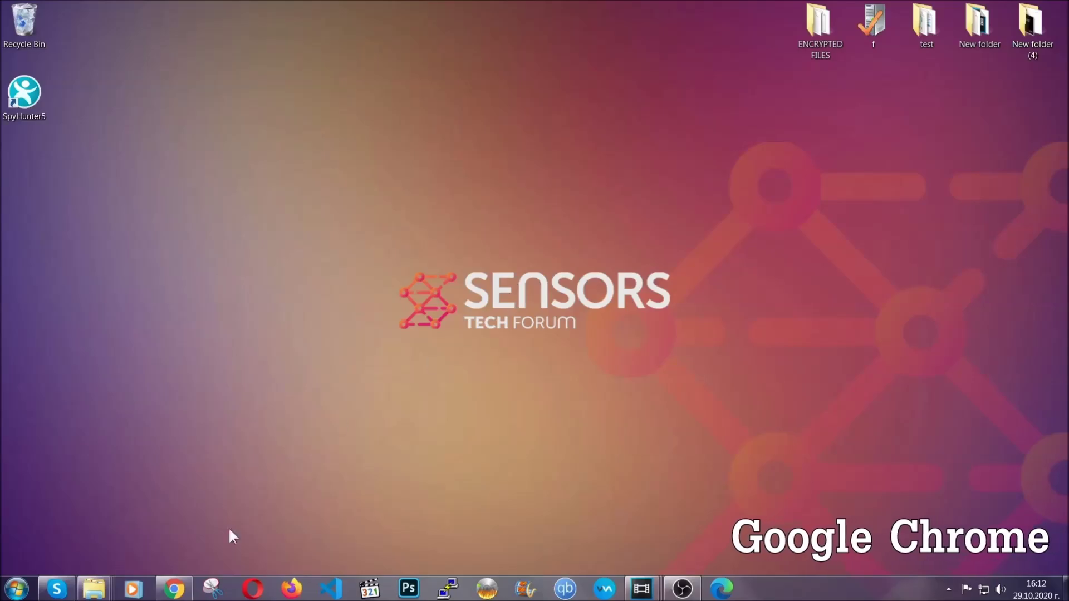
Switch to Google Chrome and go to chrome://settings/clearBrowserData
click(174, 589)
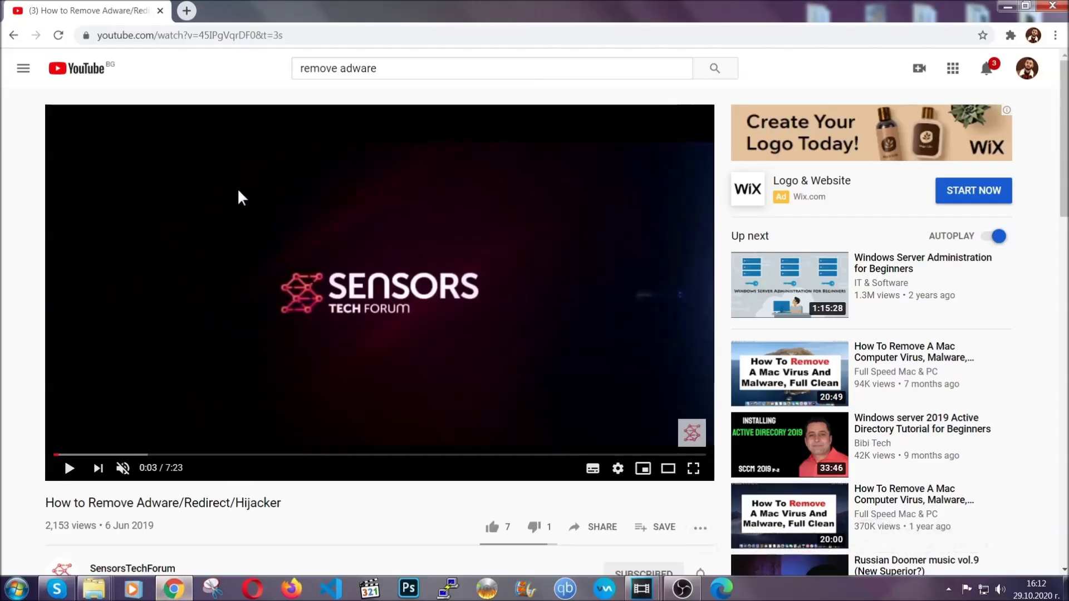
click(231, 37)
text(chro)
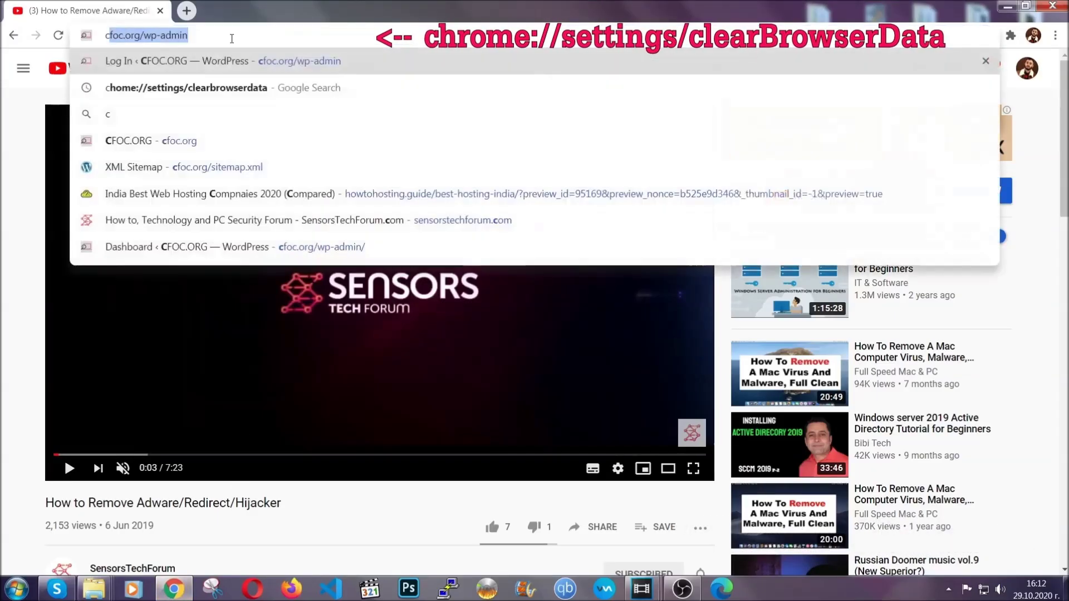
text(me://)
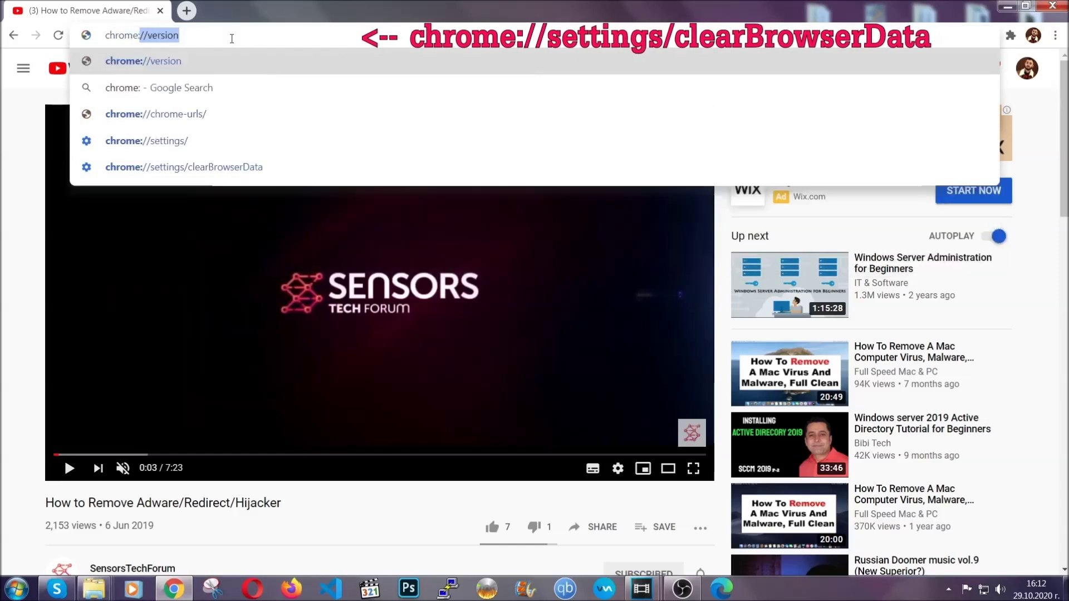
text(setti)
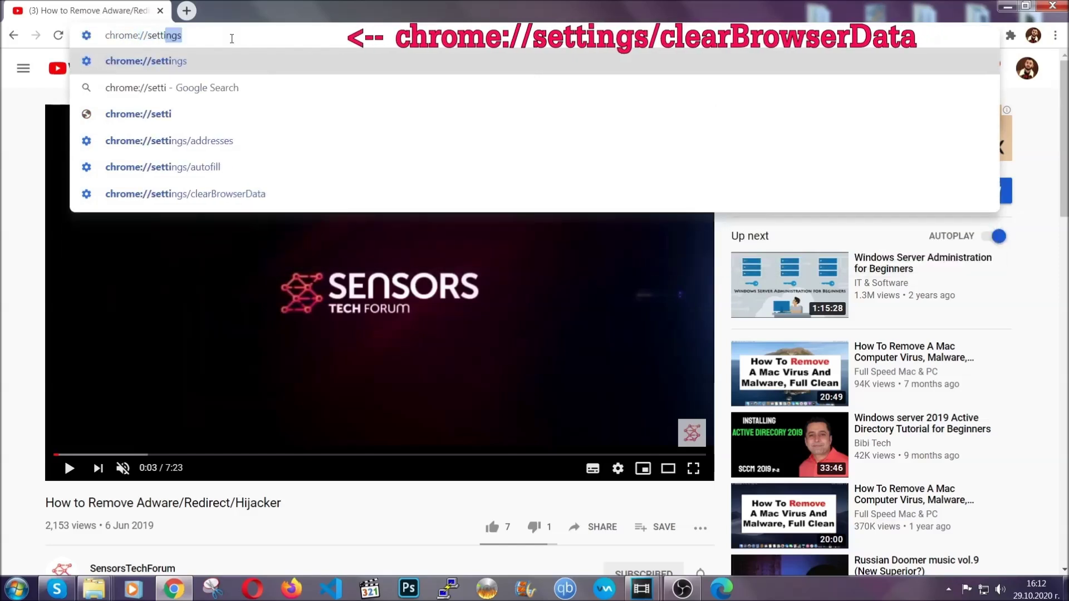
text(ngs/cle)
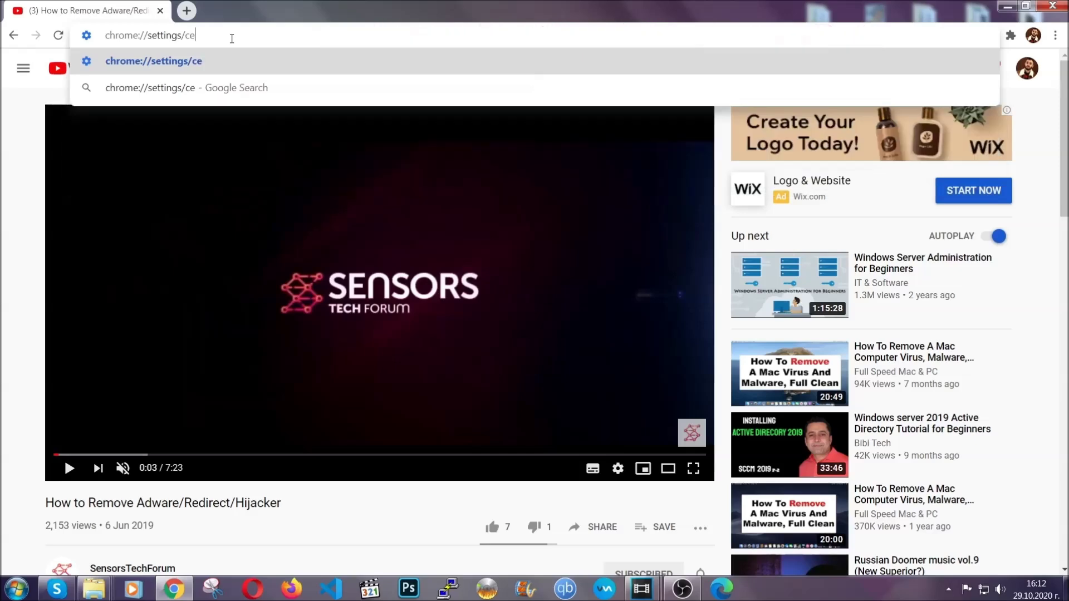
text(arBrowserData)
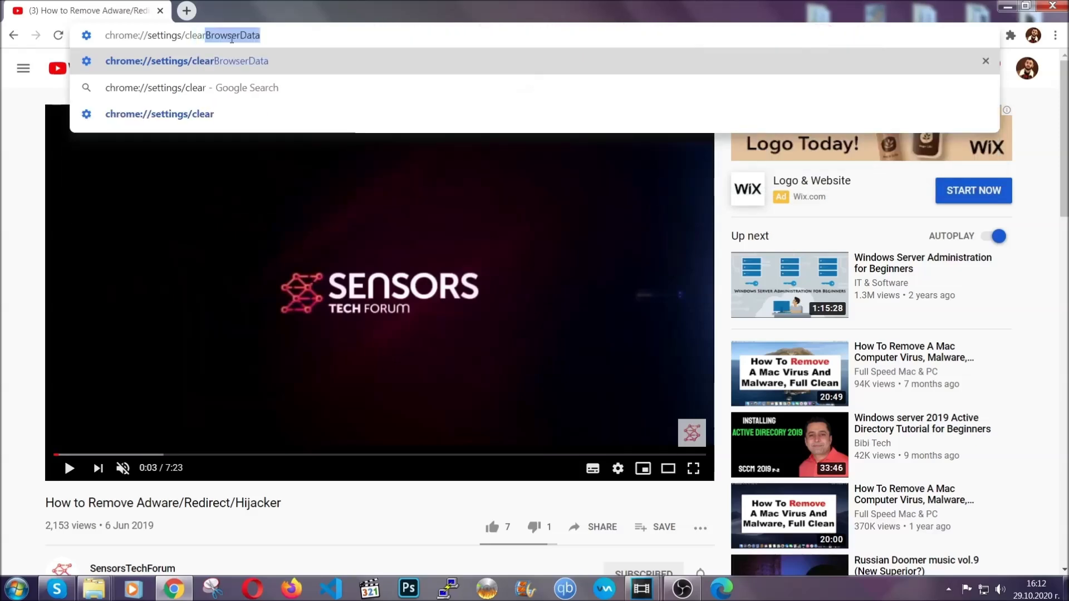
click(158, 66)
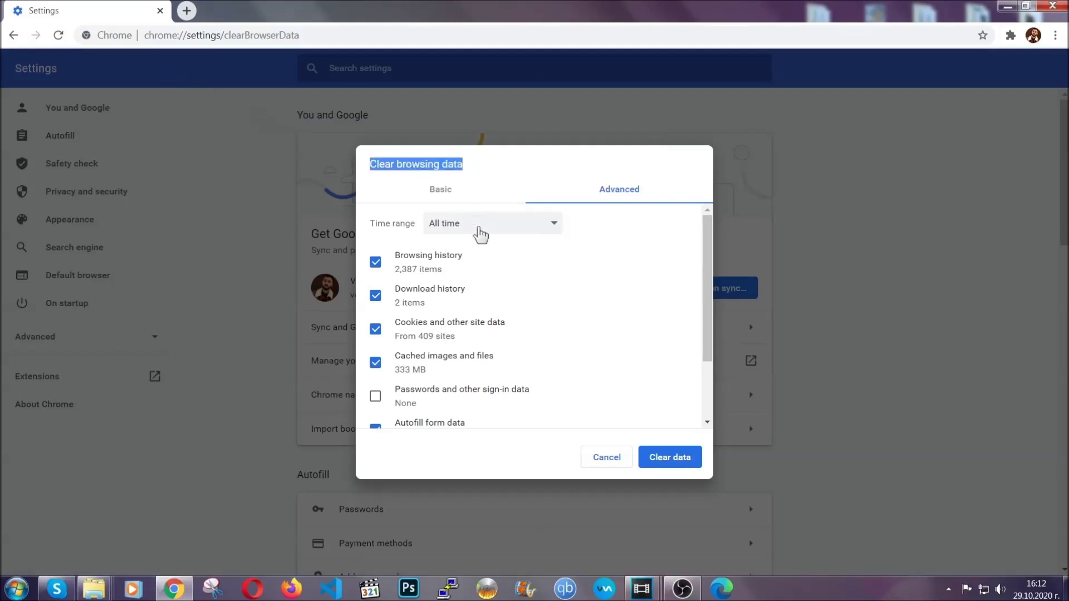
Clear the browsing data for the time range All time, leaving Passwords and other sign-in data unticked
click(485, 228)
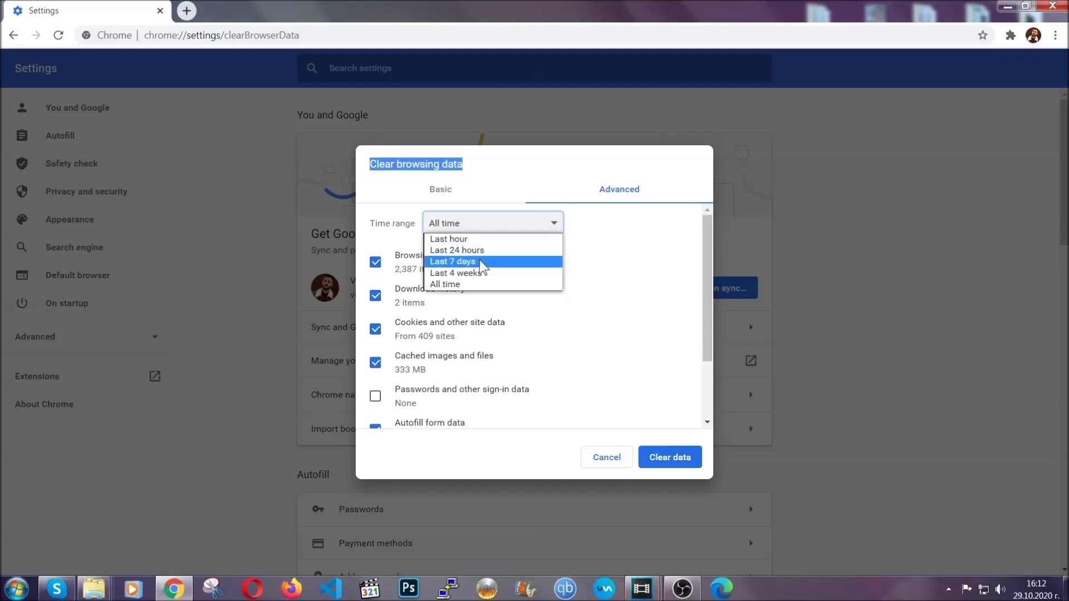
click(472, 285)
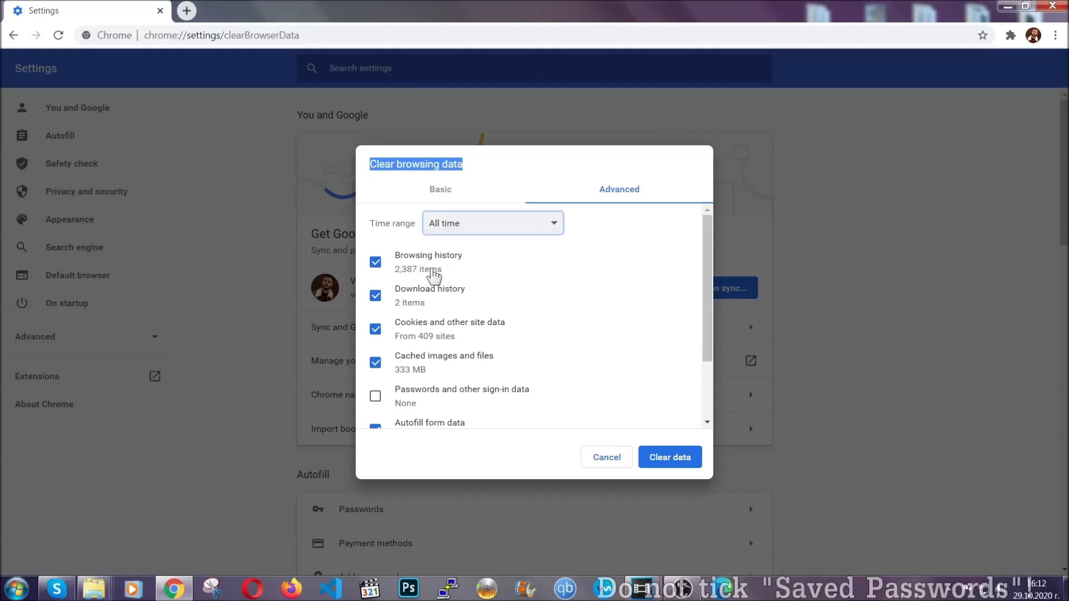
scroll(440, 378, down, 1)
scroll(441, 378, down, 1)
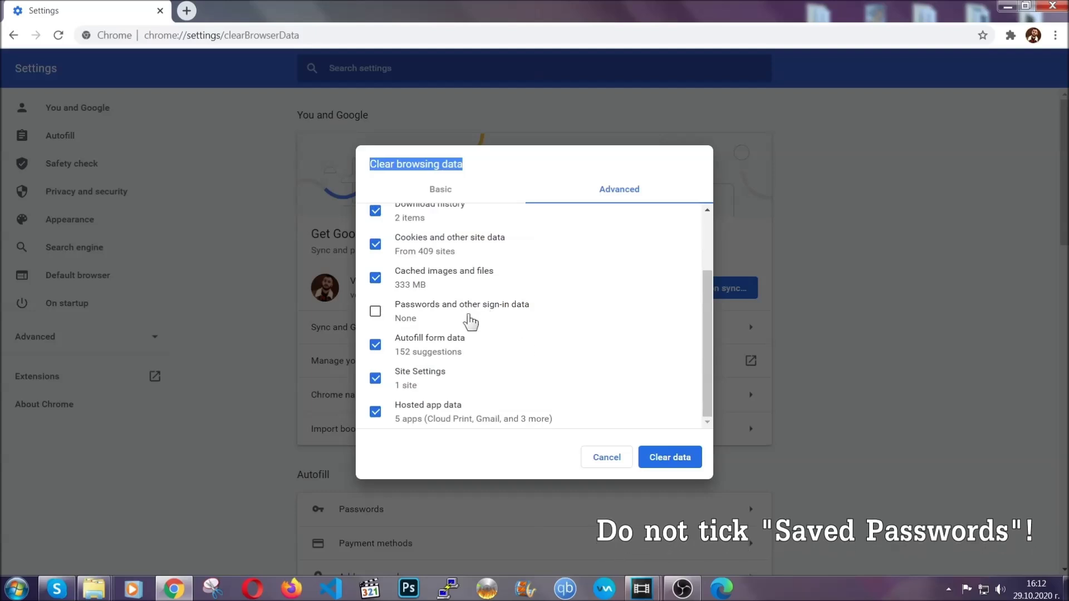
click(656, 455)
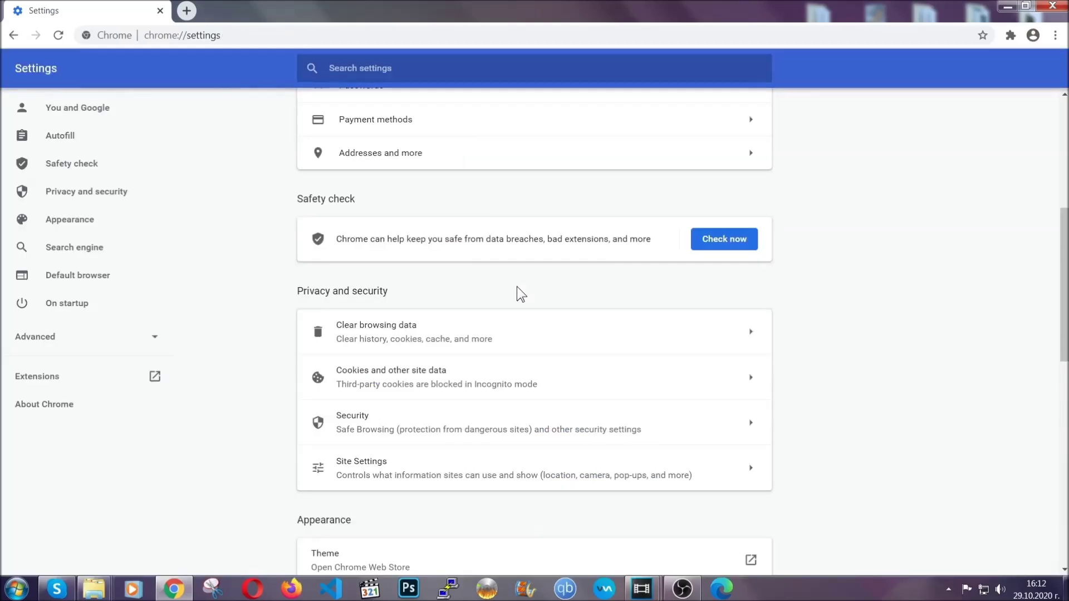
Remove the Bulk Media Downloader and HMA VPN Proxy Unblocker extensions from Chrome, and minimize the browser window
click(1055, 36)
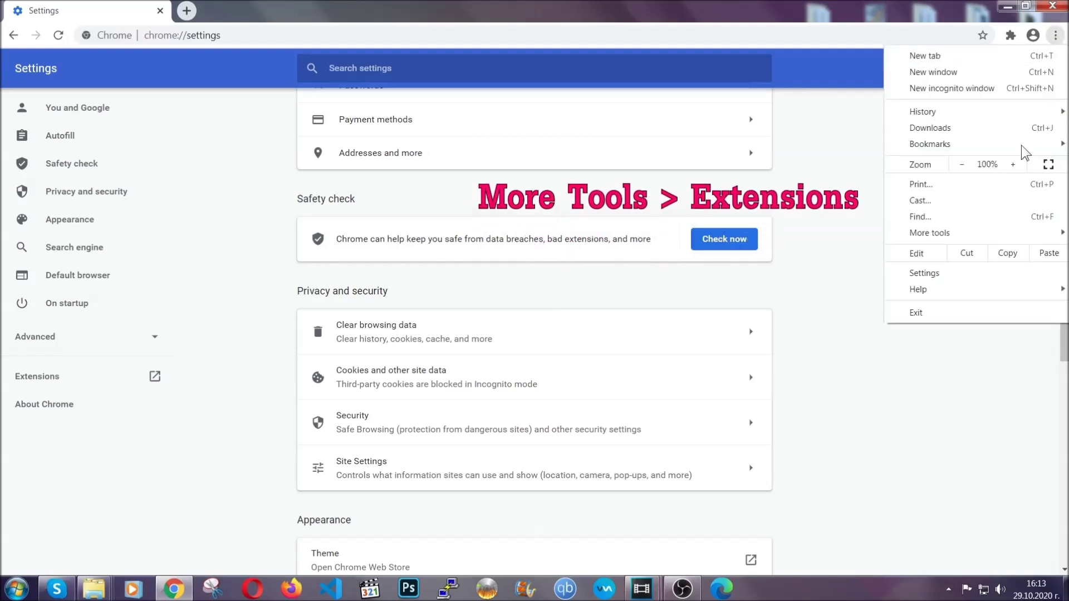
mouse_move(980, 233)
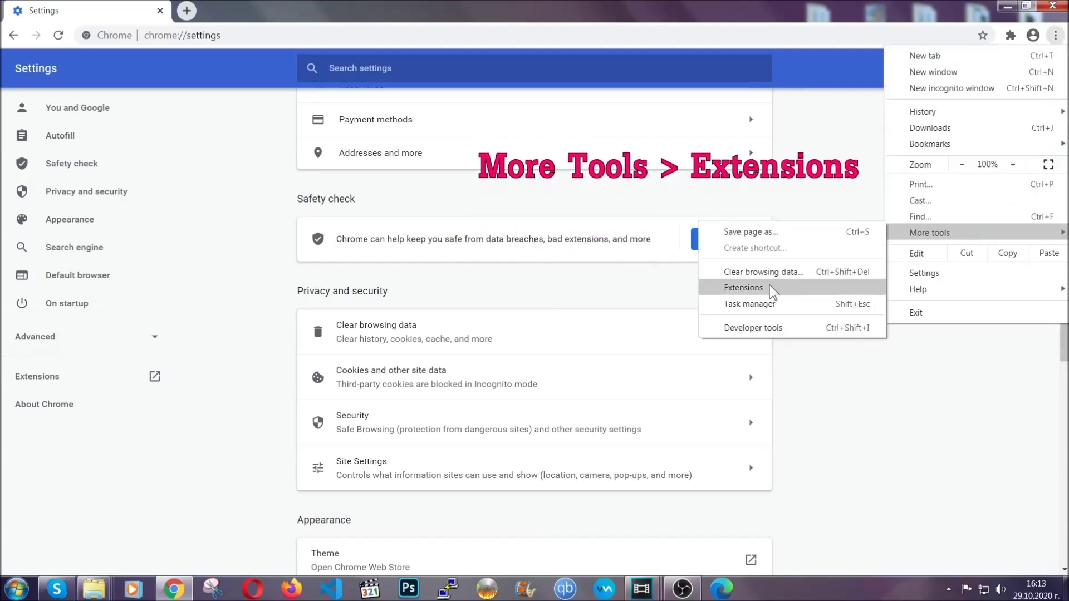
click(771, 218)
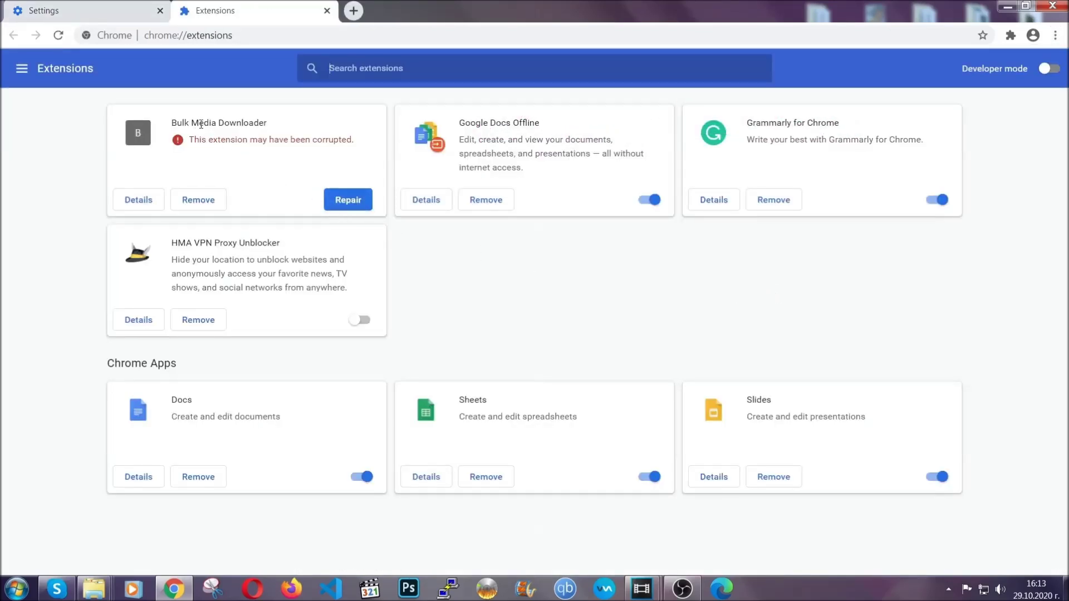
click(198, 200)
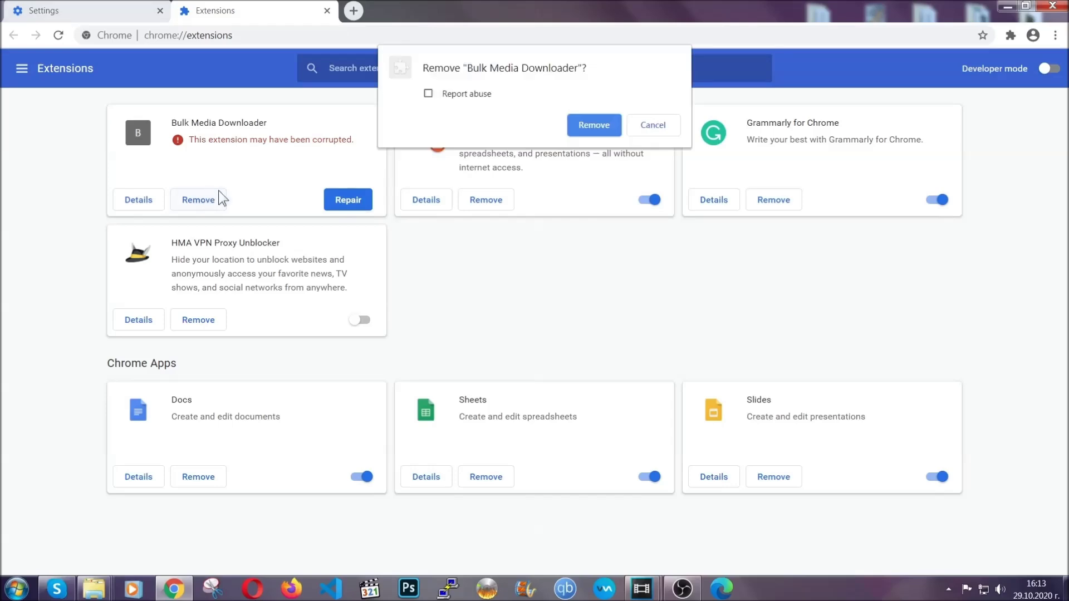
click(580, 127)
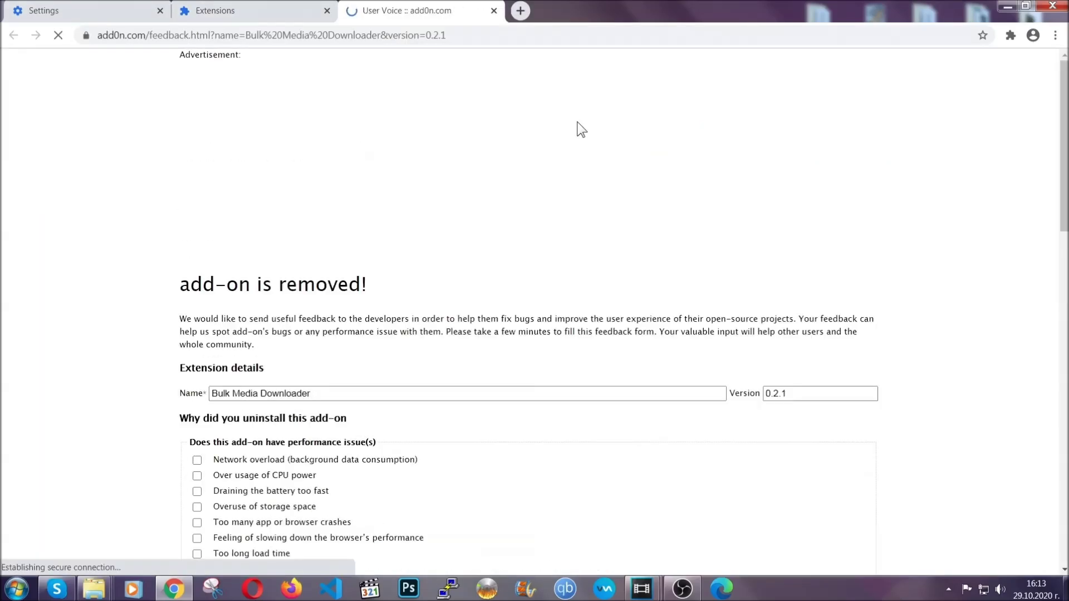
click(272, 12)
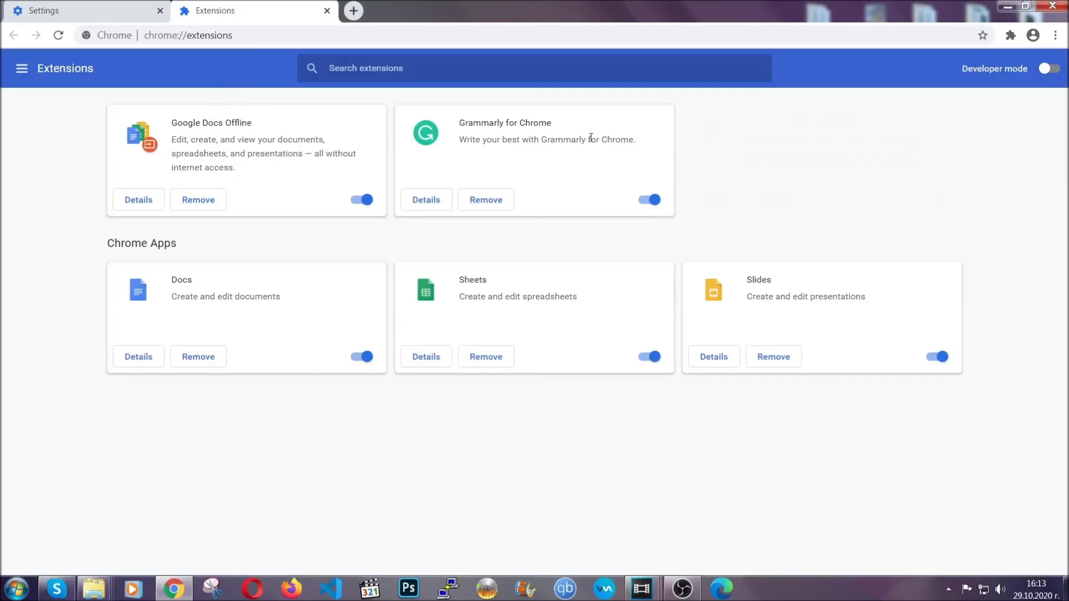
click(1002, 7)
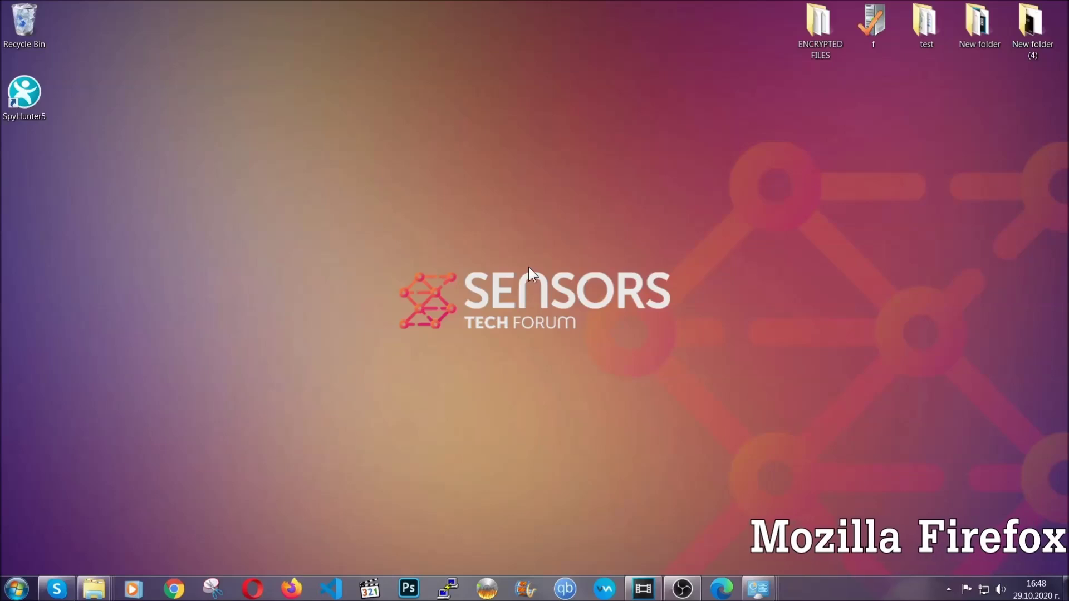
Switch to Mozilla Firefox and go to the about:support page
click(293, 579)
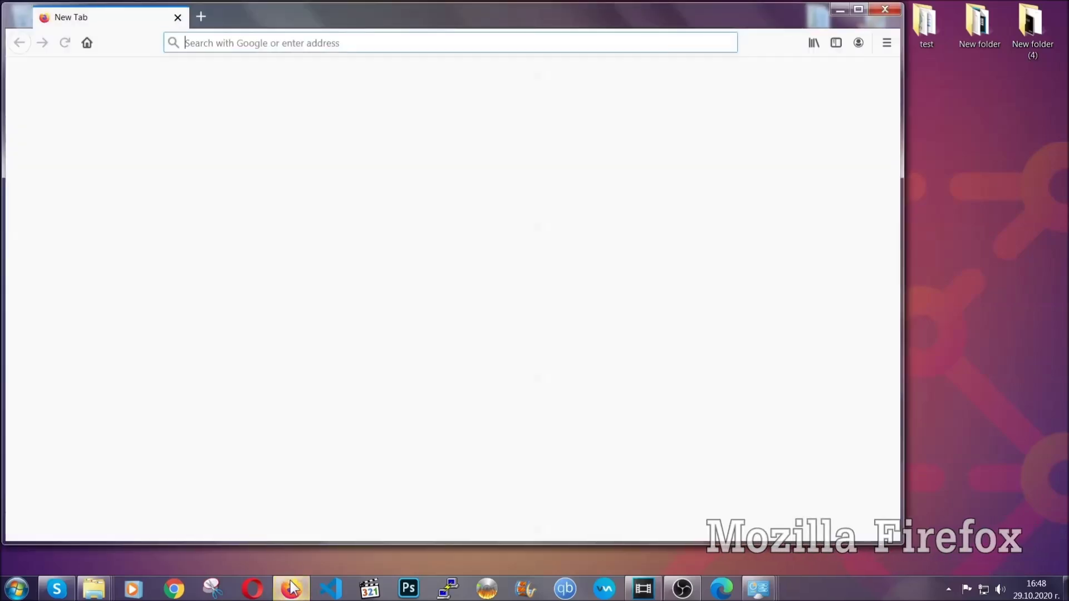
click(294, 49)
text(about)
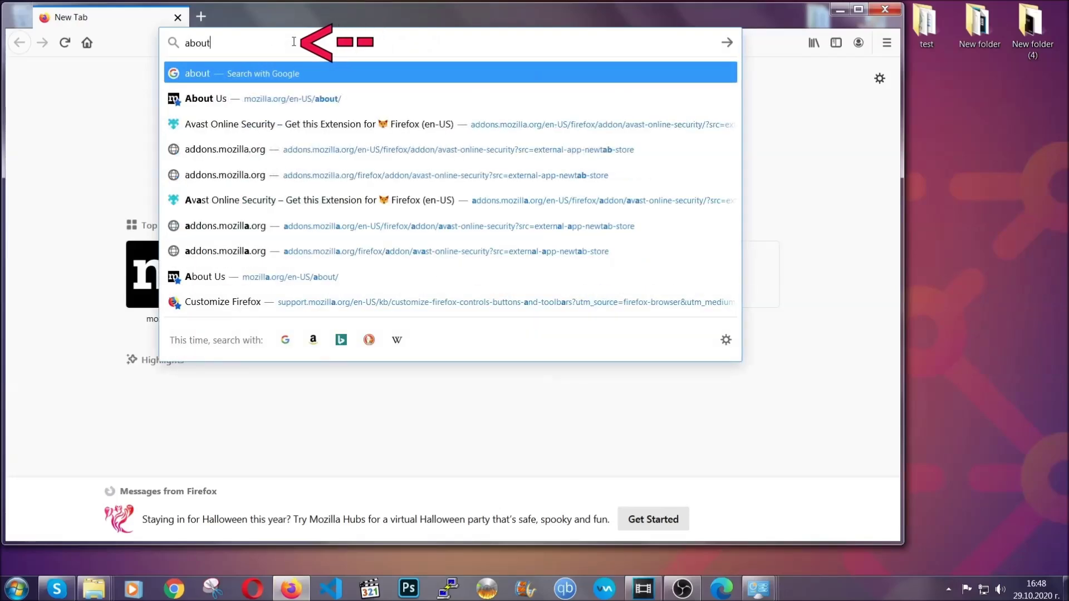
text(:support)
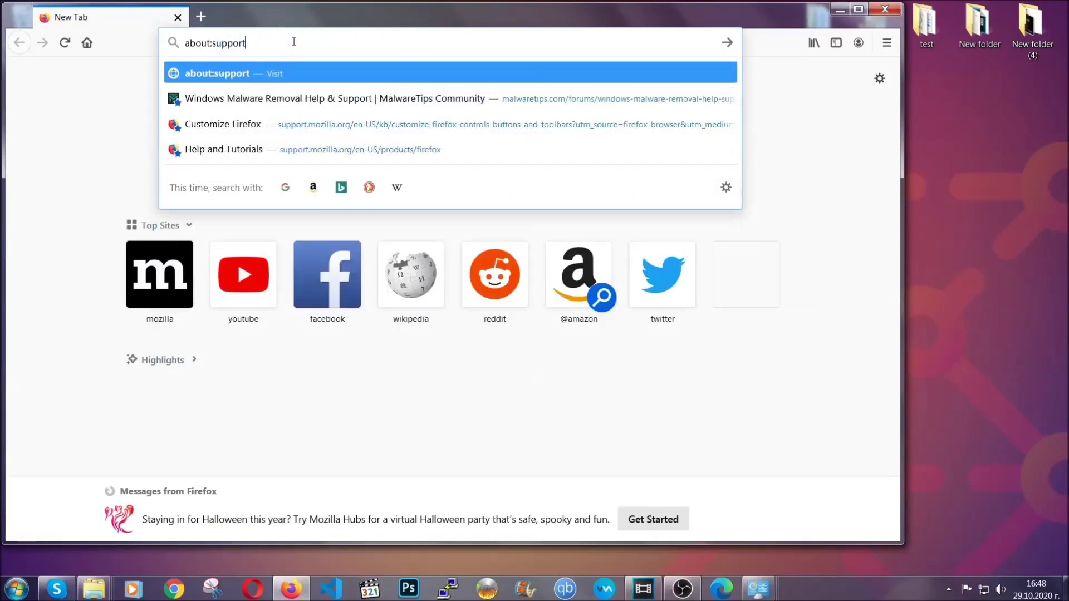
key(Return)
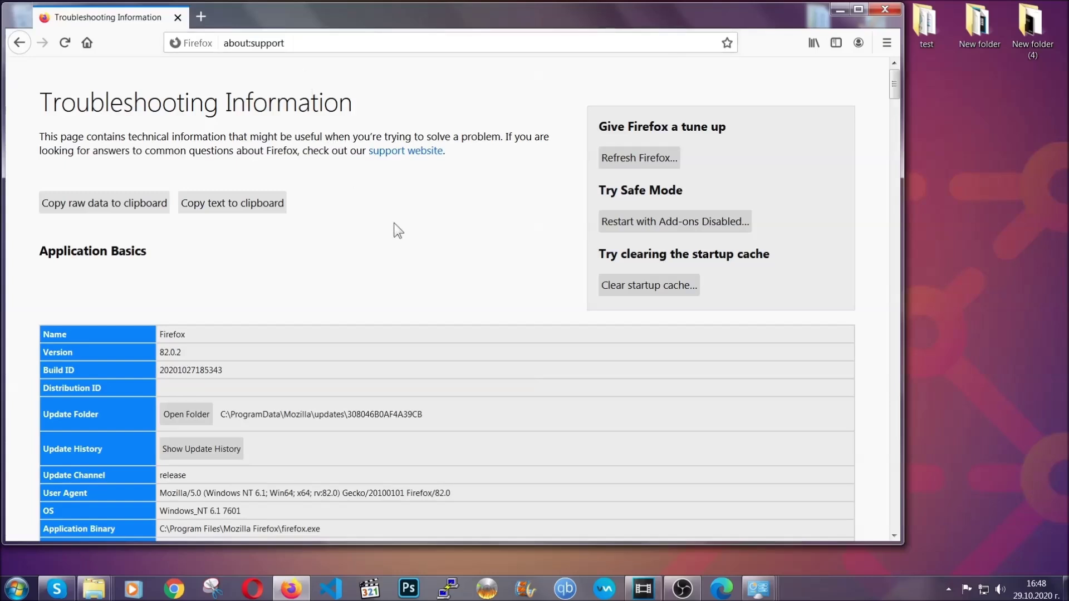
Refresh Firefox to its default settings, finish the import wizard, and minimize the browser window
click(633, 163)
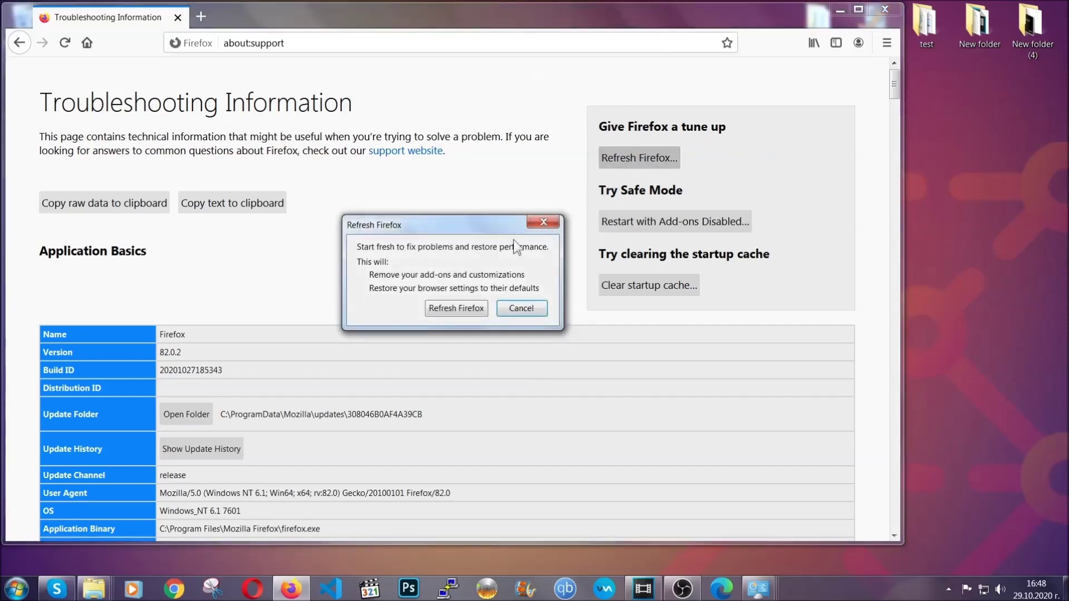
click(456, 310)
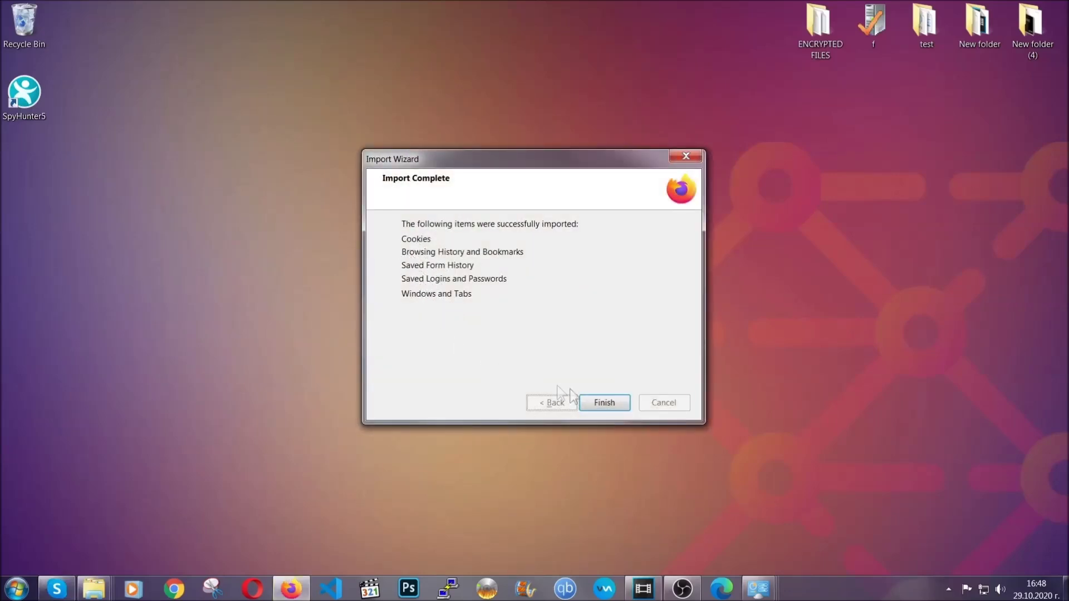
click(601, 403)
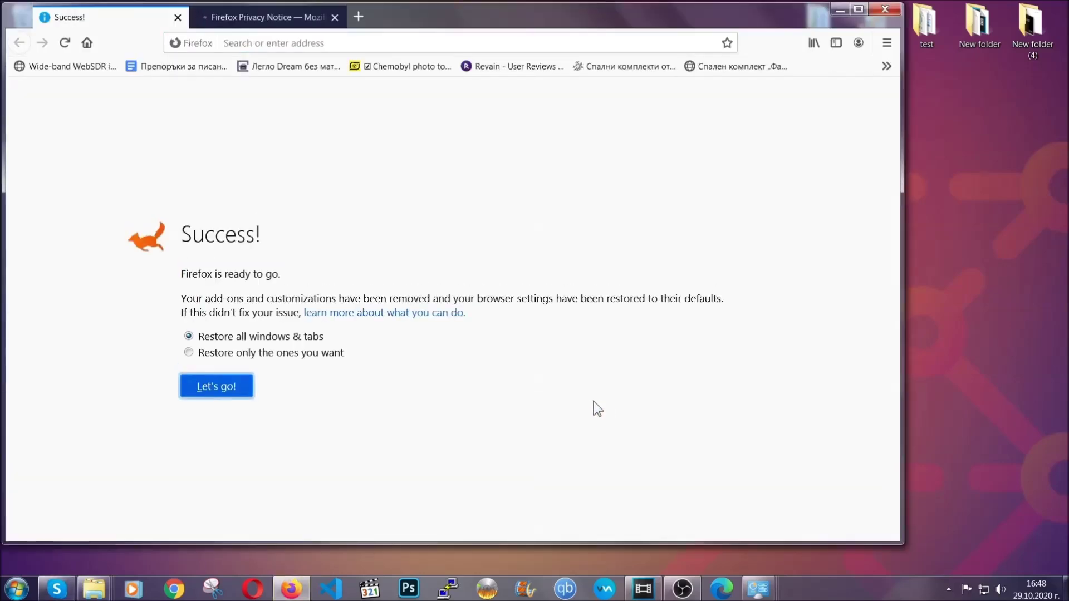
click(840, 10)
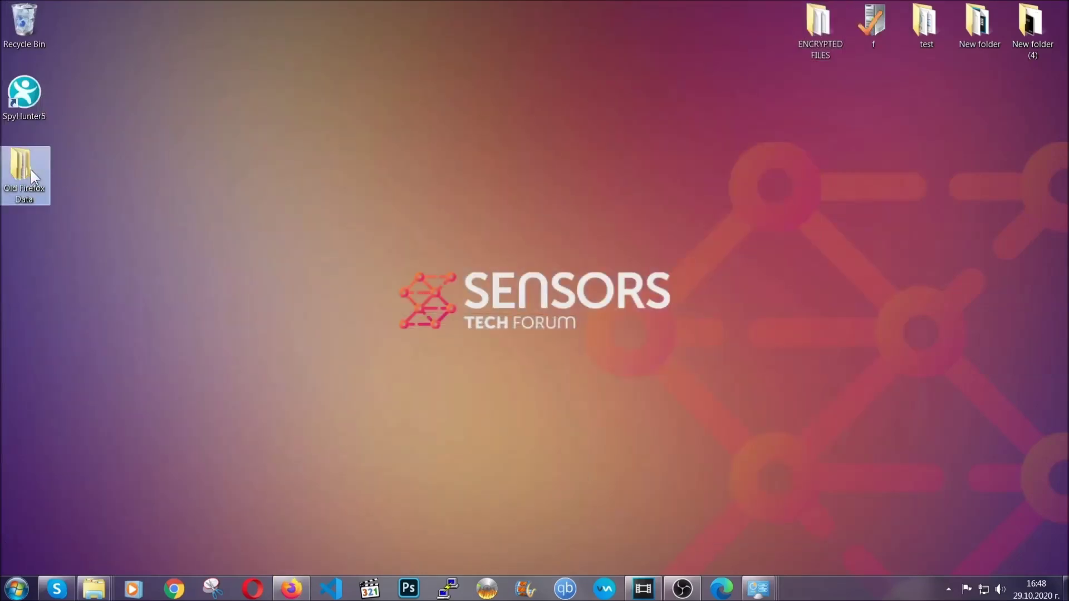
mouse_move(39, 199)
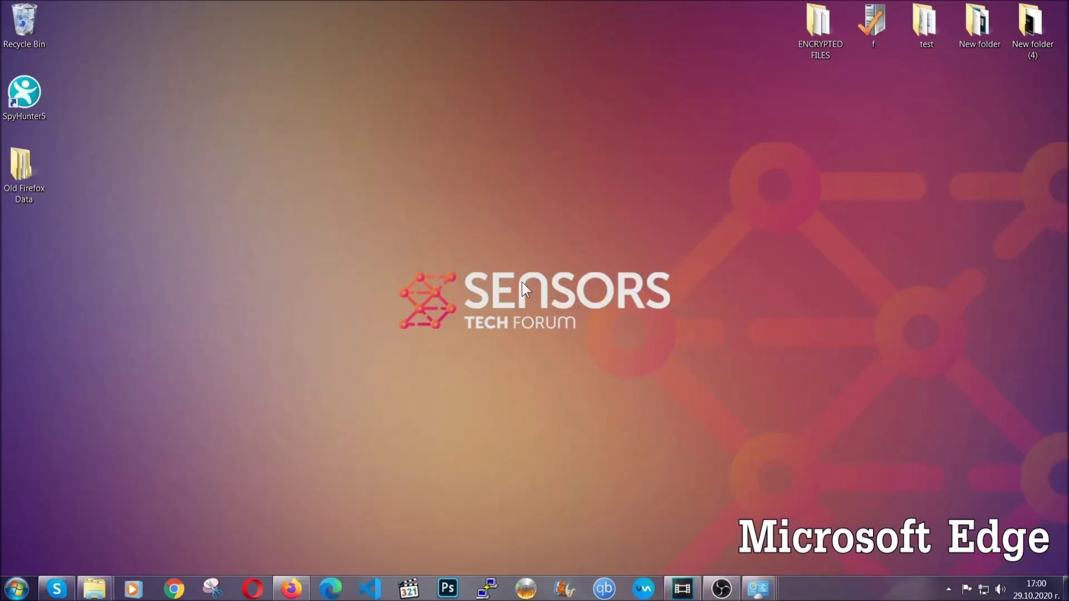
Switch to Microsoft Edge and go to edge://settings/clearBrowserData
click(330, 586)
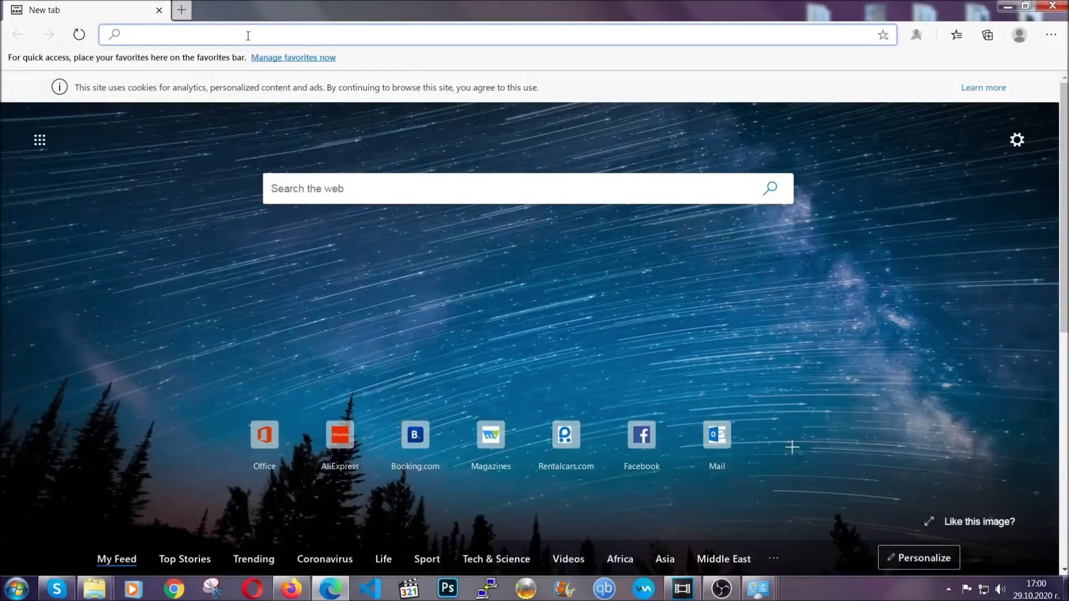
text(edge)
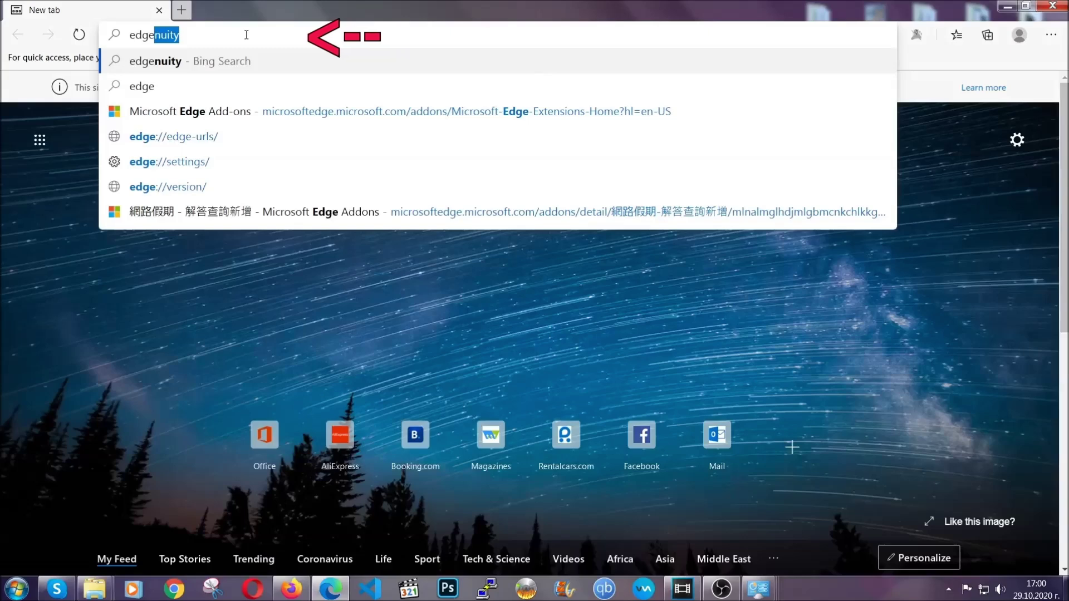
text(://settings/)
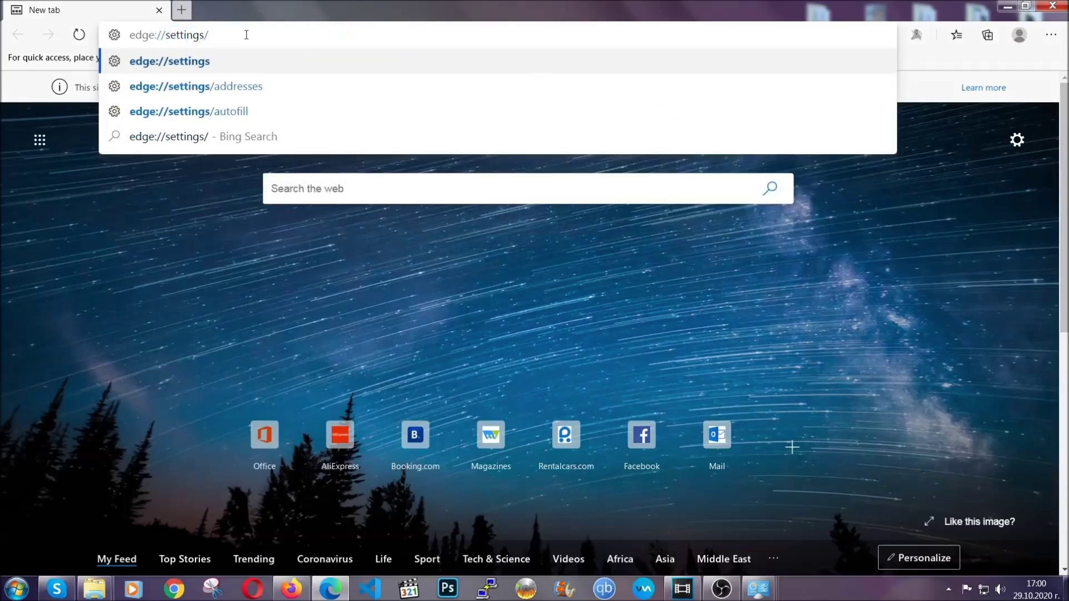
text(clearBr)
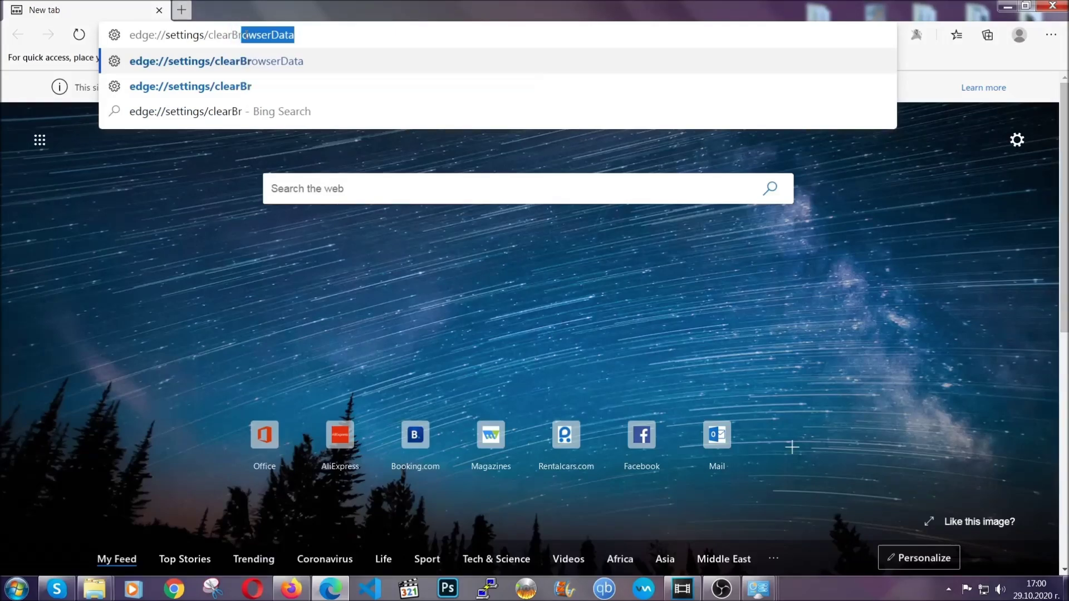
text(owserData)
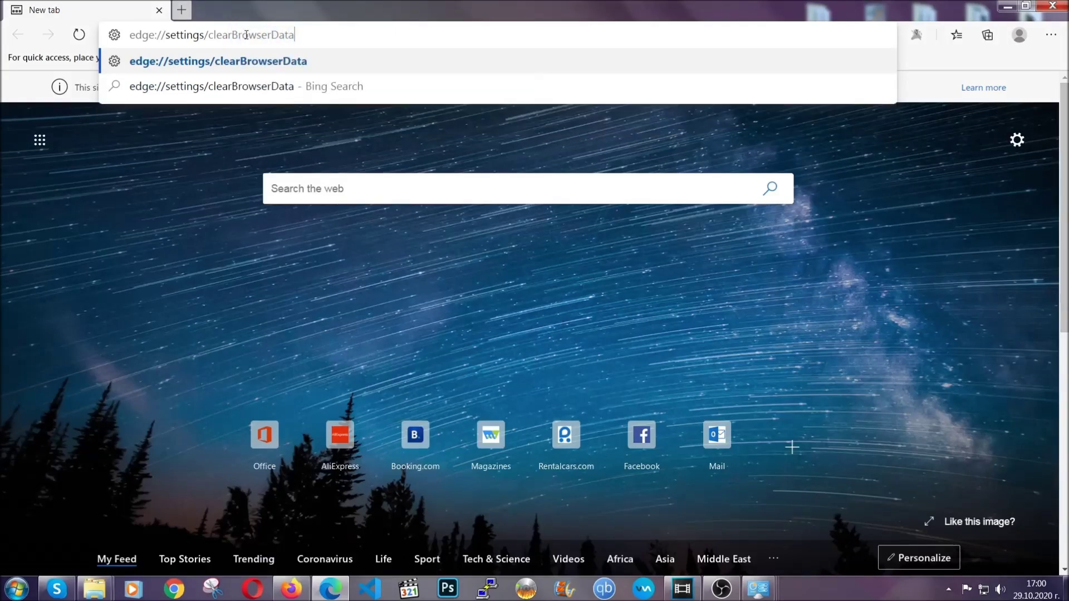
key(Return)
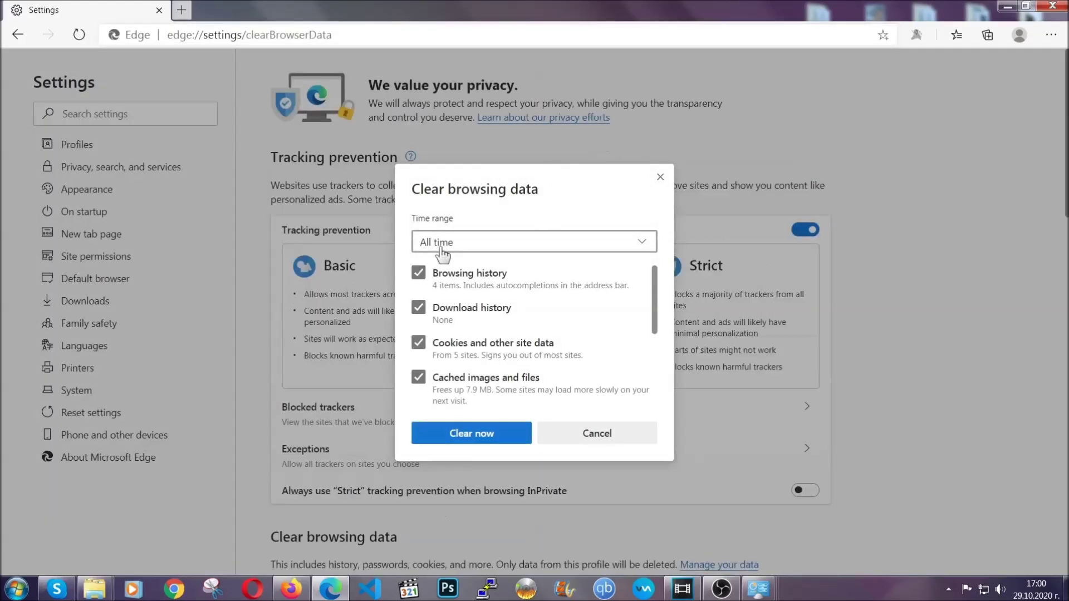
Clear the browsing data for the time range All time, including history, cookies and cached files, leaving Passwords unticked
click(437, 245)
click(443, 357)
scroll(443, 362, down, 3)
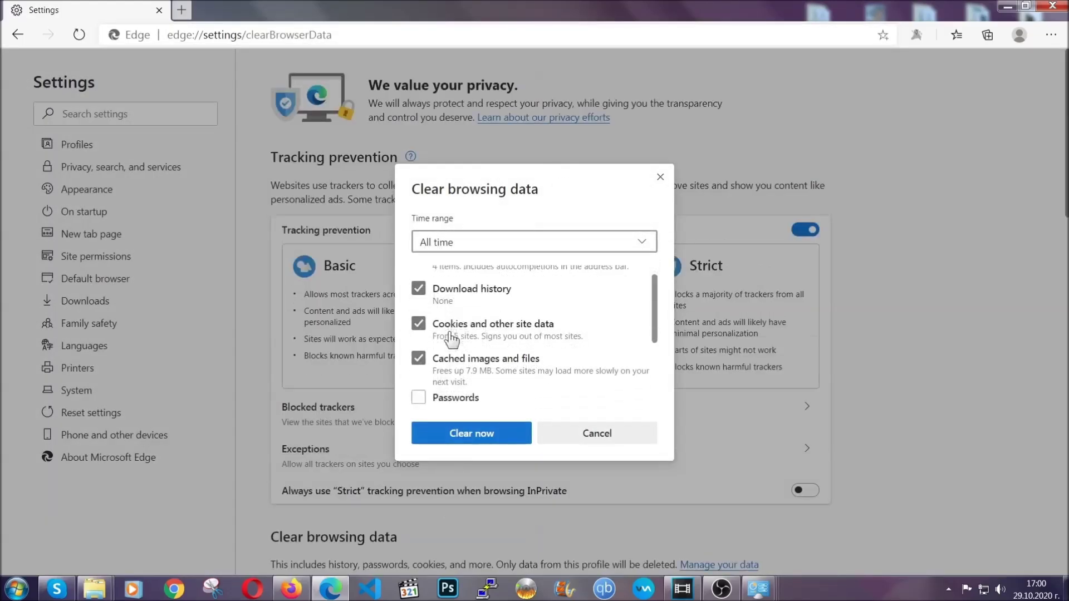
click(466, 440)
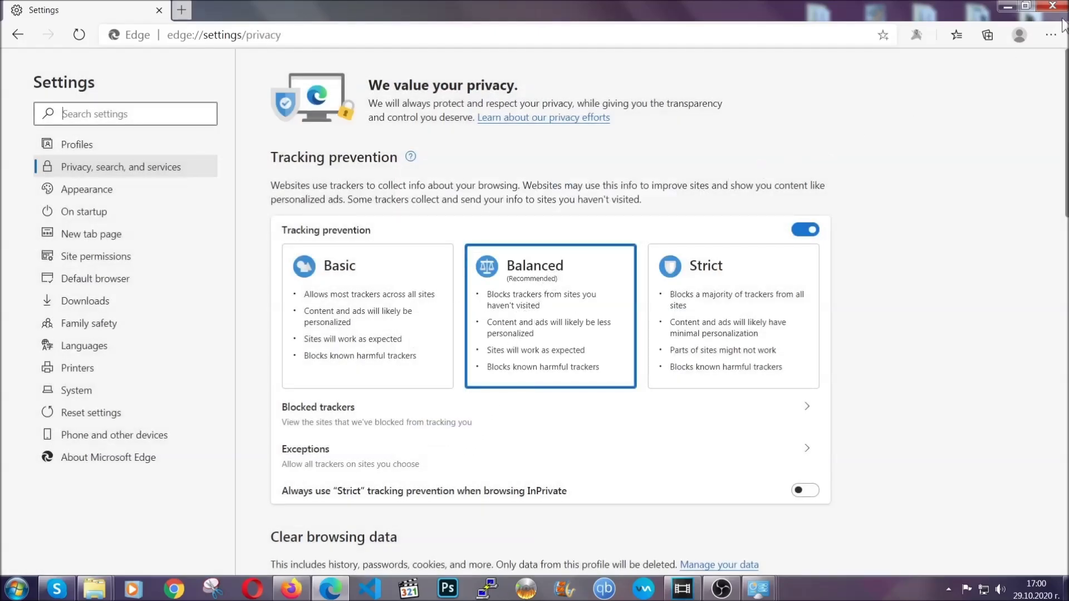
Remove the 網路假期 - 解答查詢新增 extension from Edge and close the browser
click(1051, 34)
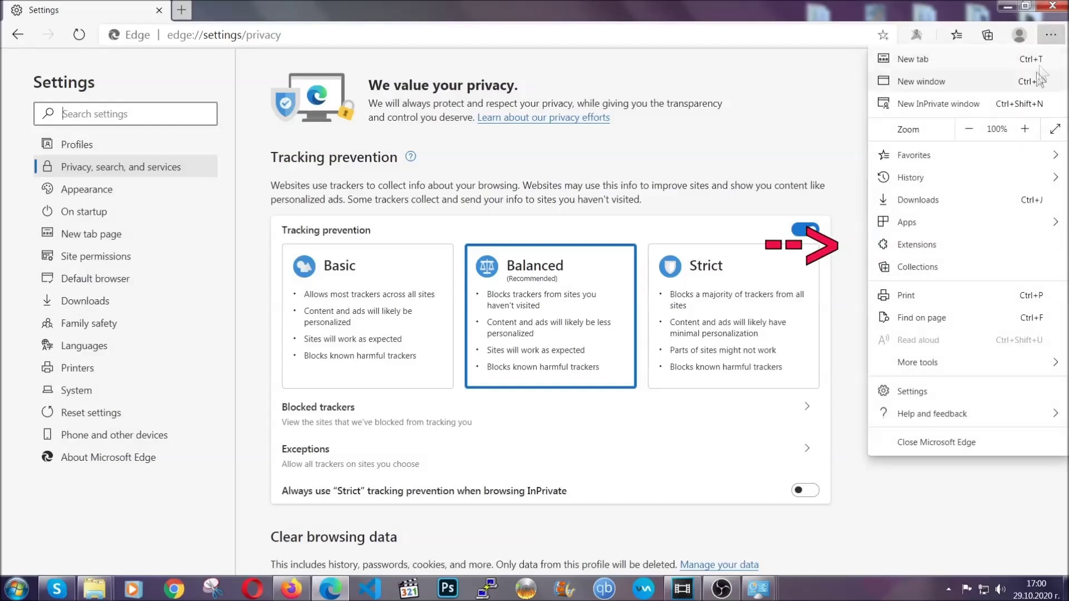
click(974, 237)
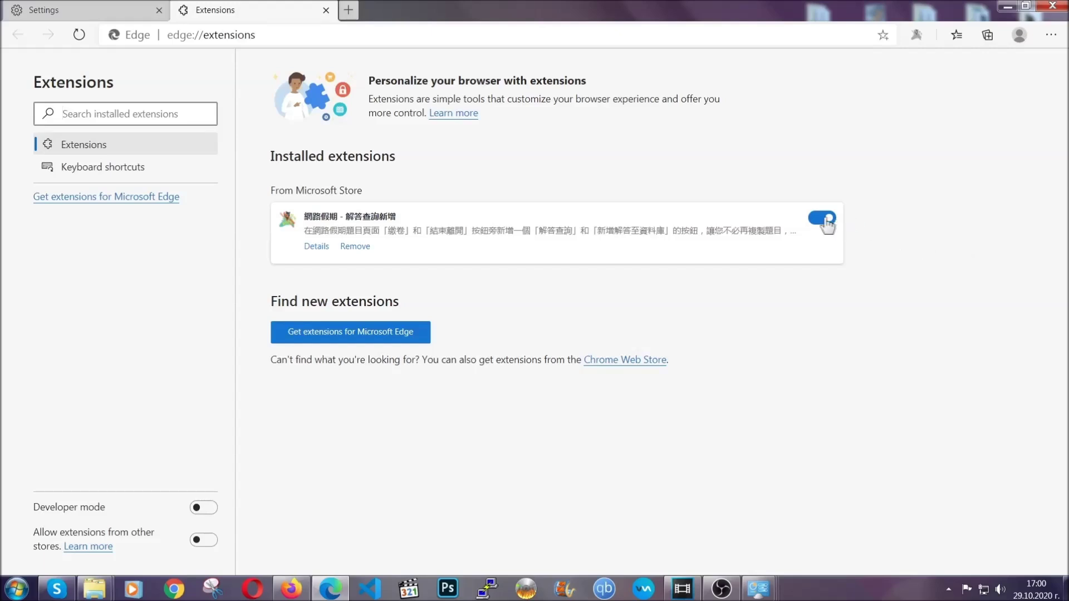
click(349, 248)
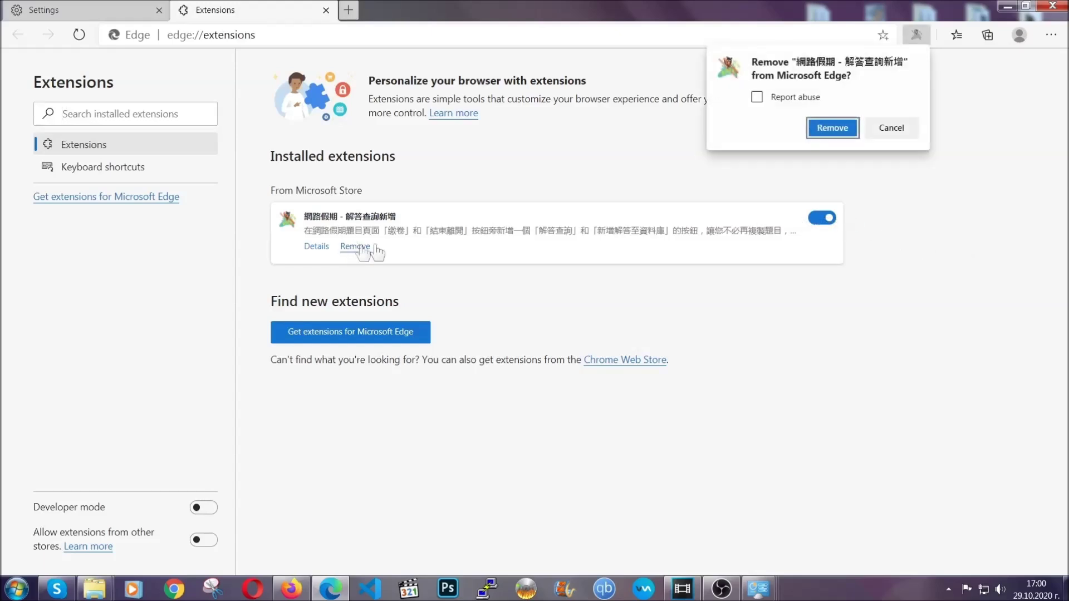
click(830, 127)
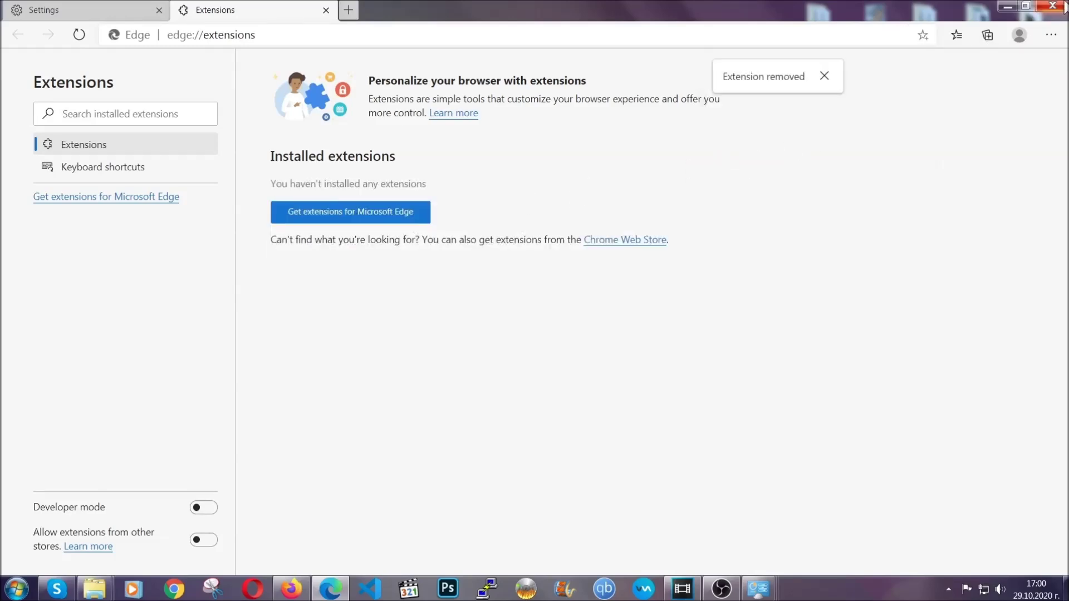
click(1062, 7)
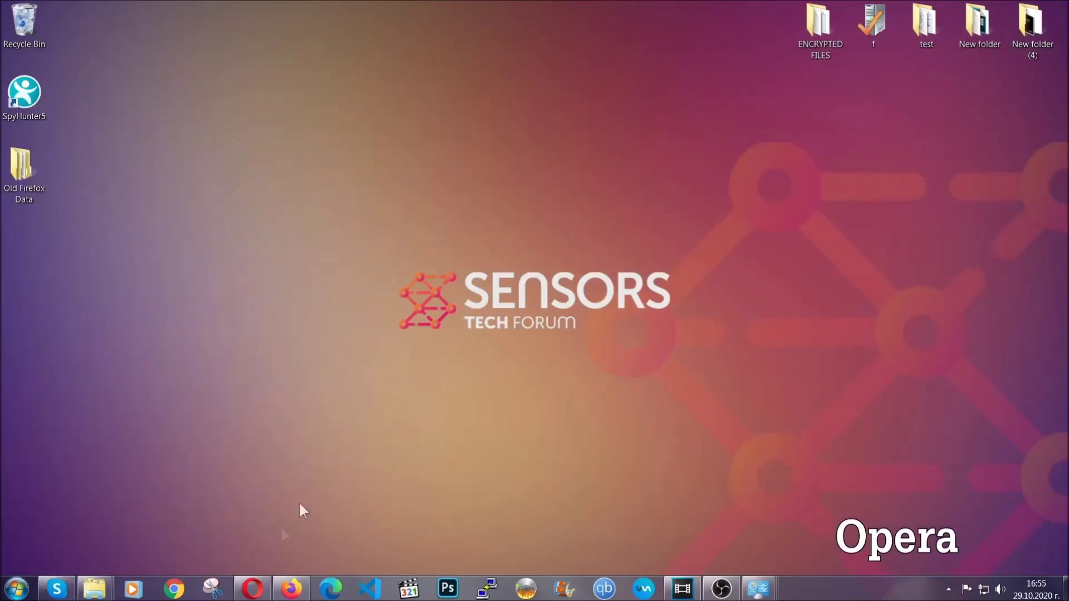
Switch to Opera and go to opera://settings/clearBrowserData
click(261, 585)
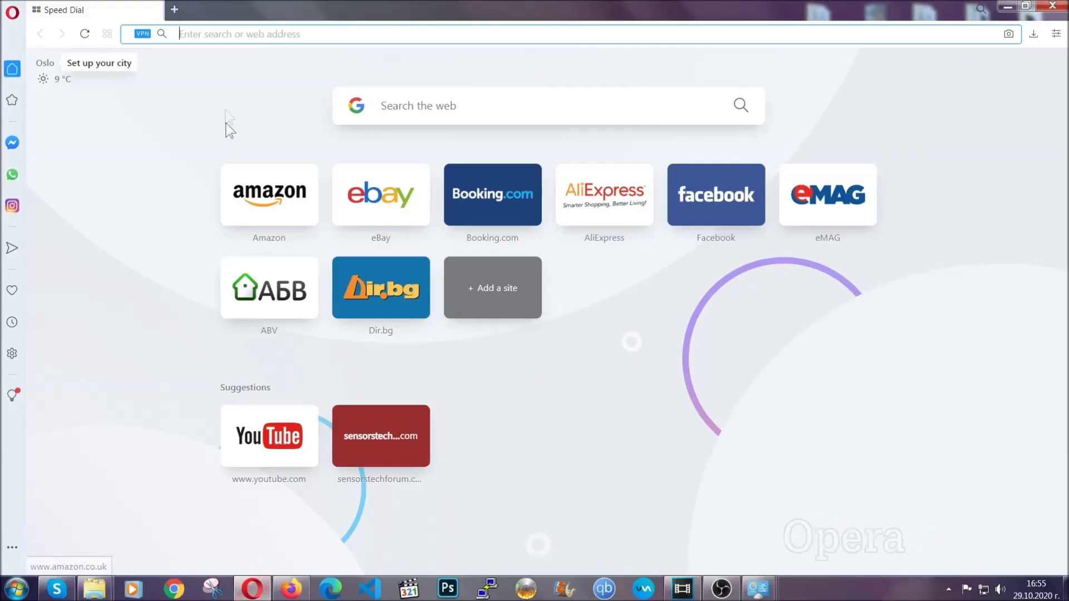
text(ope)
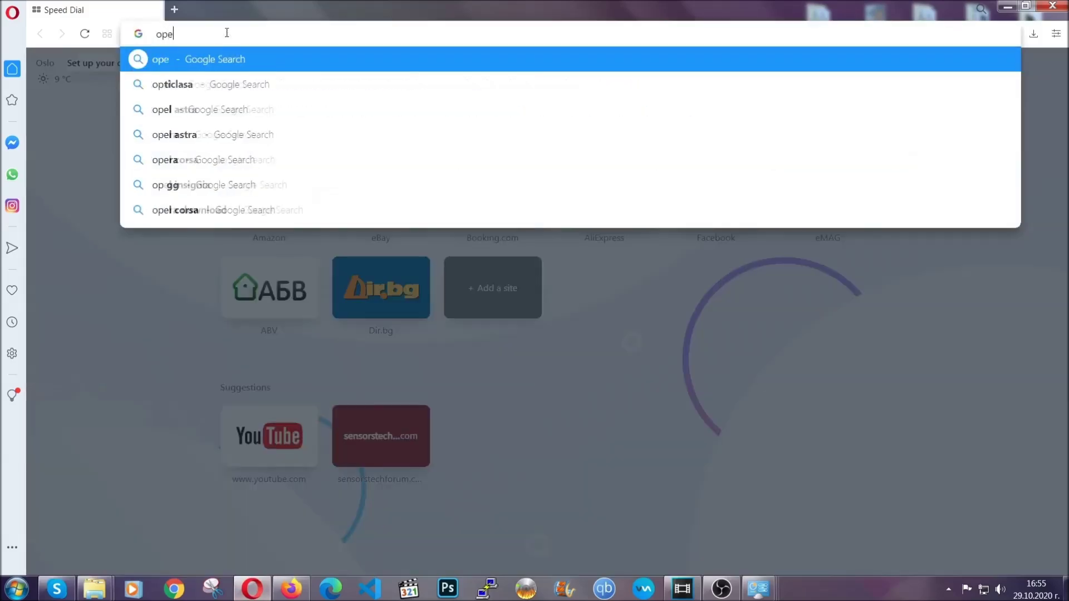
text(ra://s)
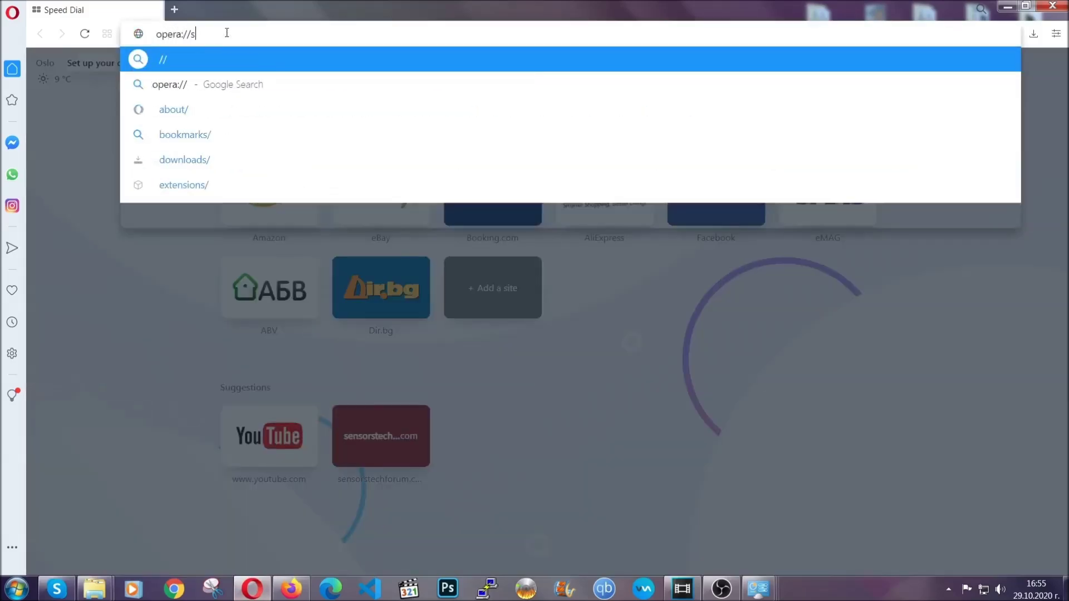
text(ettings/c)
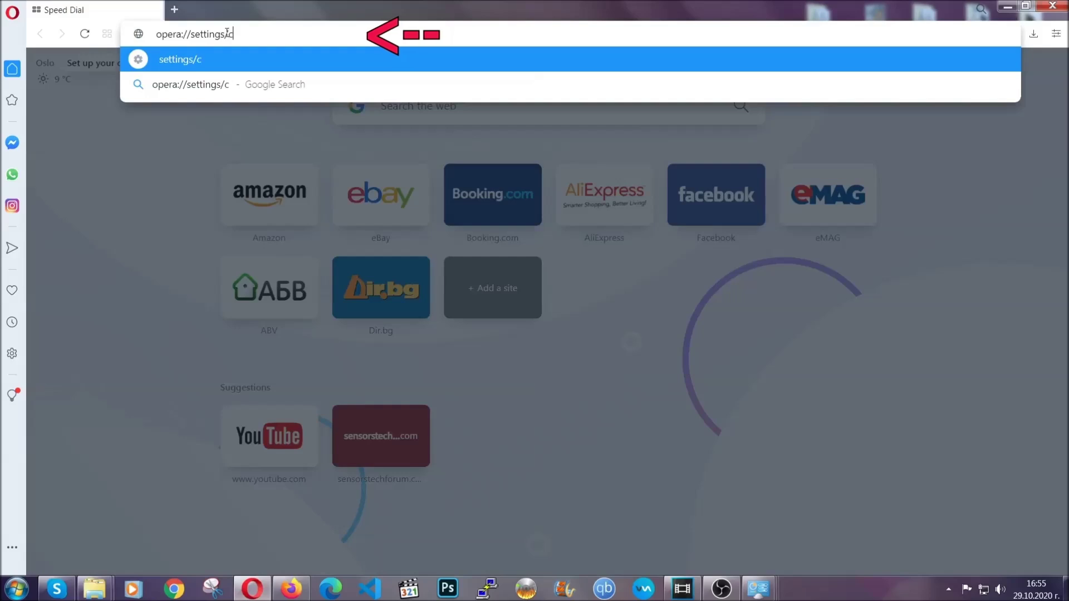
text(learBr)
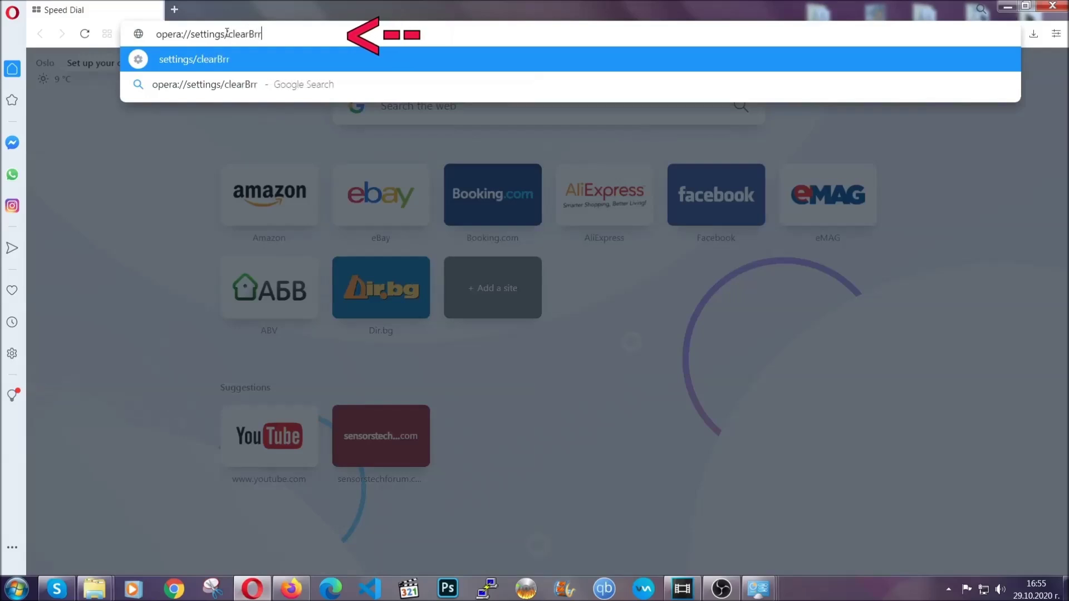
text(owserData)
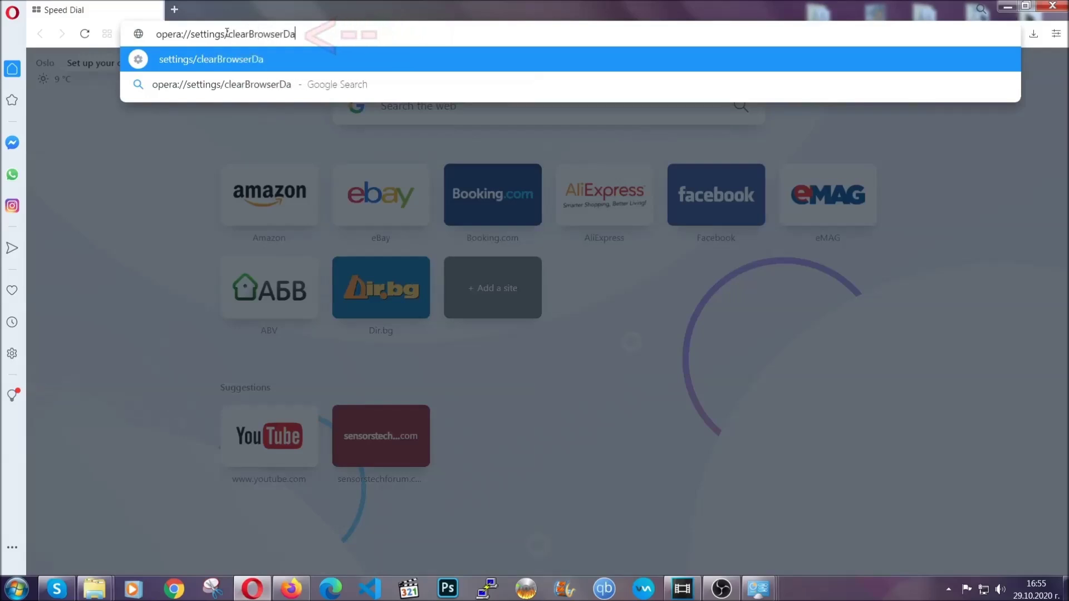
key(Return)
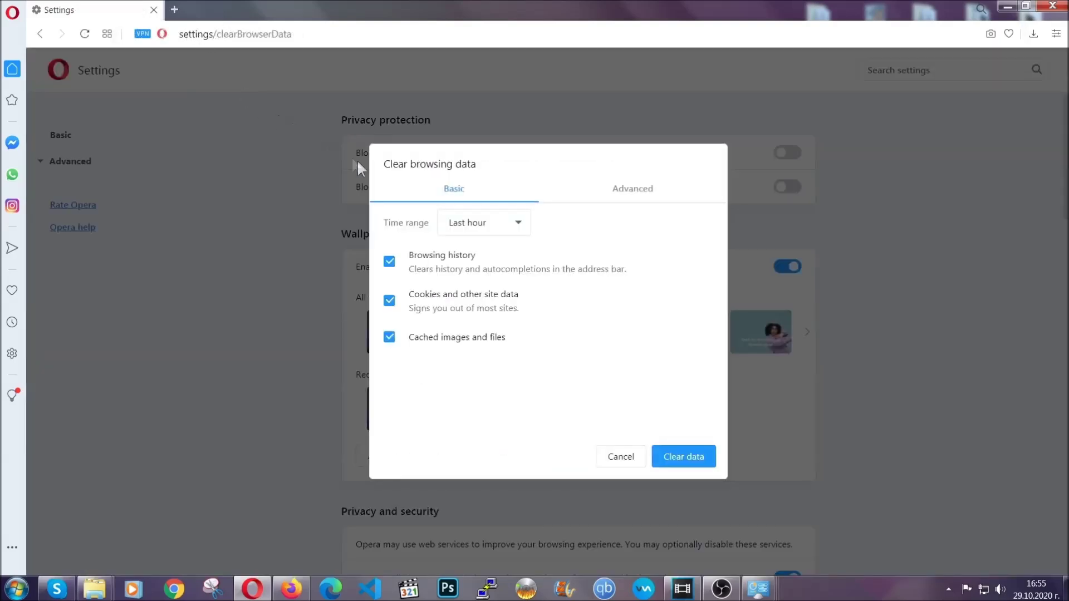
Change the time range in the advanced options and clear the data, including Autofill form data, Site Settings and Hosted app data, but not Passwords
click(630, 195)
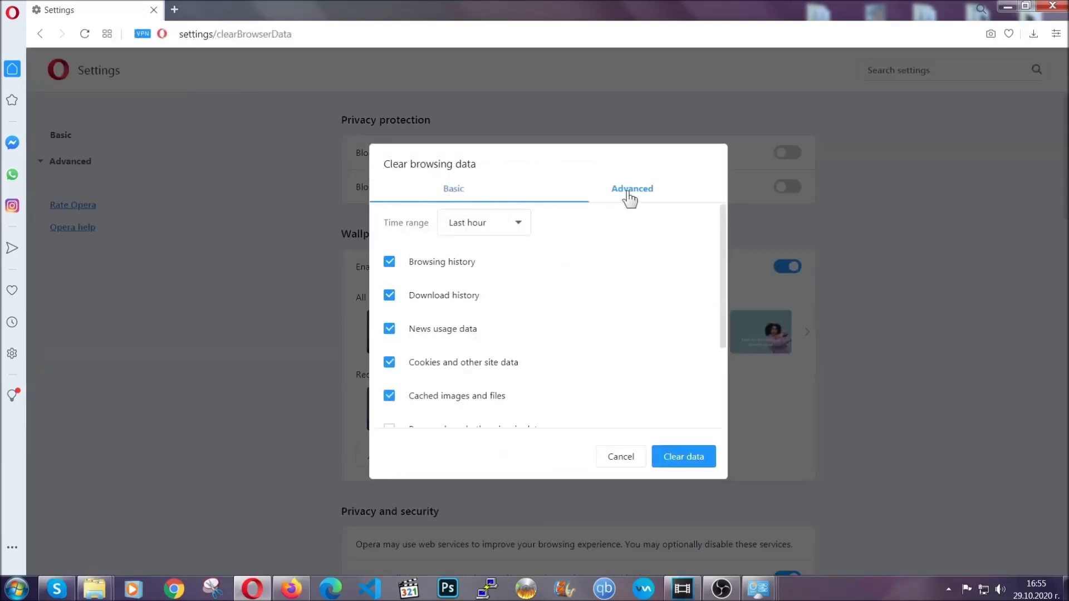
click(516, 223)
click(483, 287)
scroll(485, 295, down, 3)
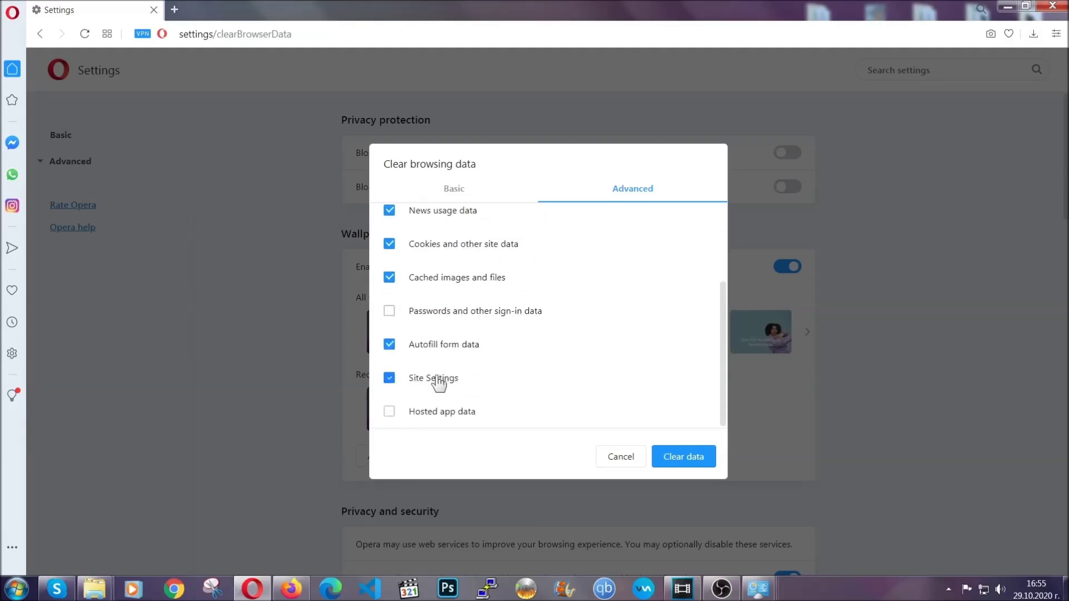
click(682, 459)
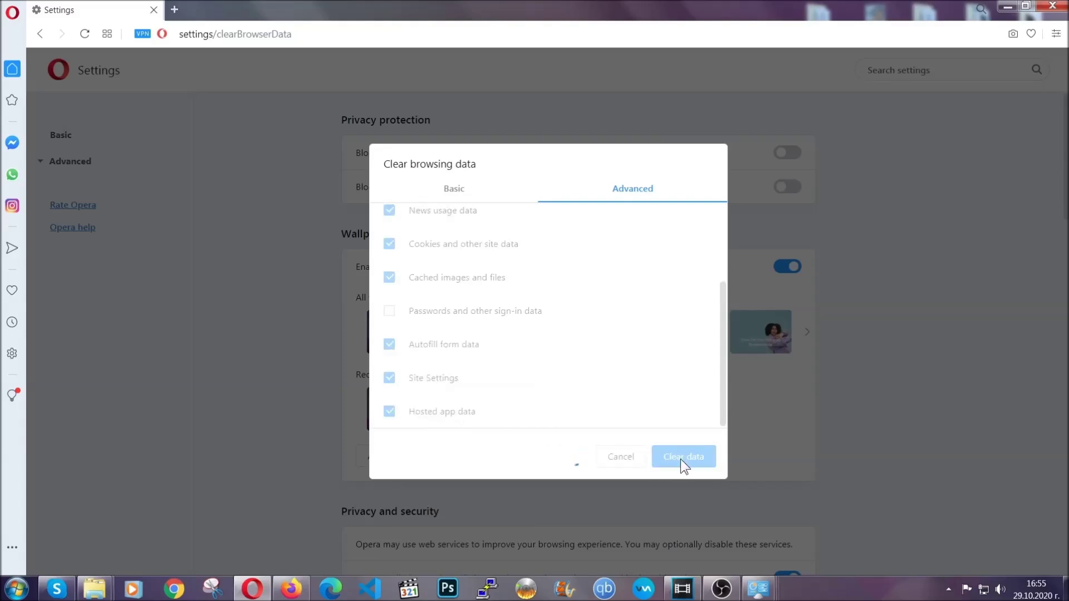